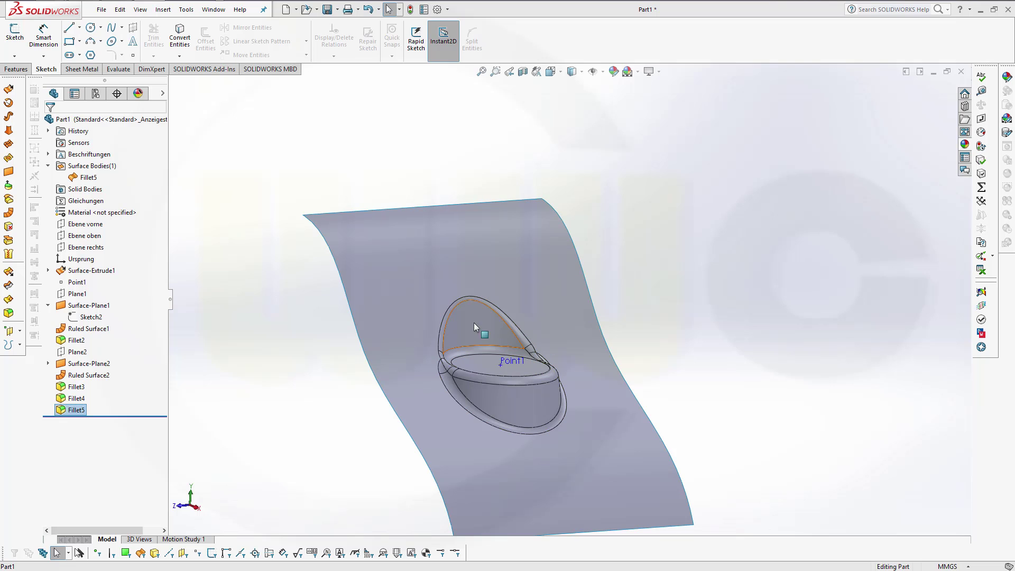
- Orbit and zoom out on the finished model to view the filleted cup face-on
middle_click_drag(671, 350, 555, 362)
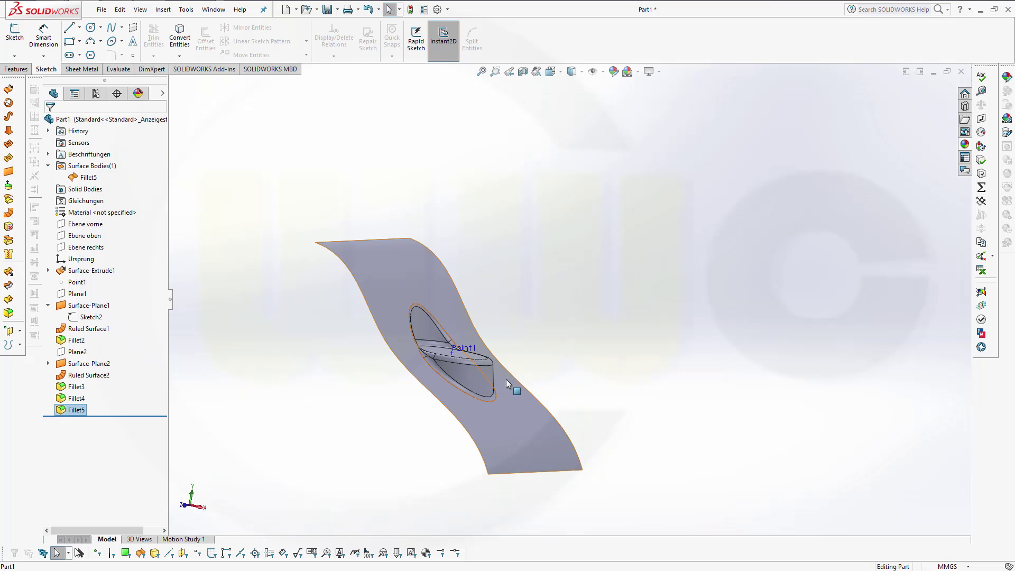
middle_click_drag(616, 373, 424, 379)
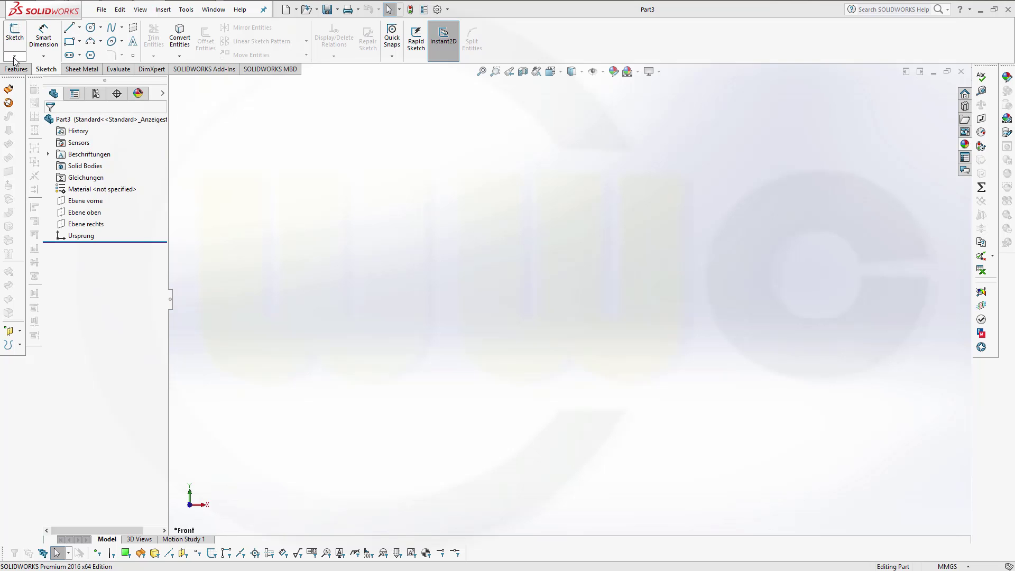
- On the front plane Ebene vorne, draw a four-point spline curving up-left from right of the origin
left_click(20, 41)
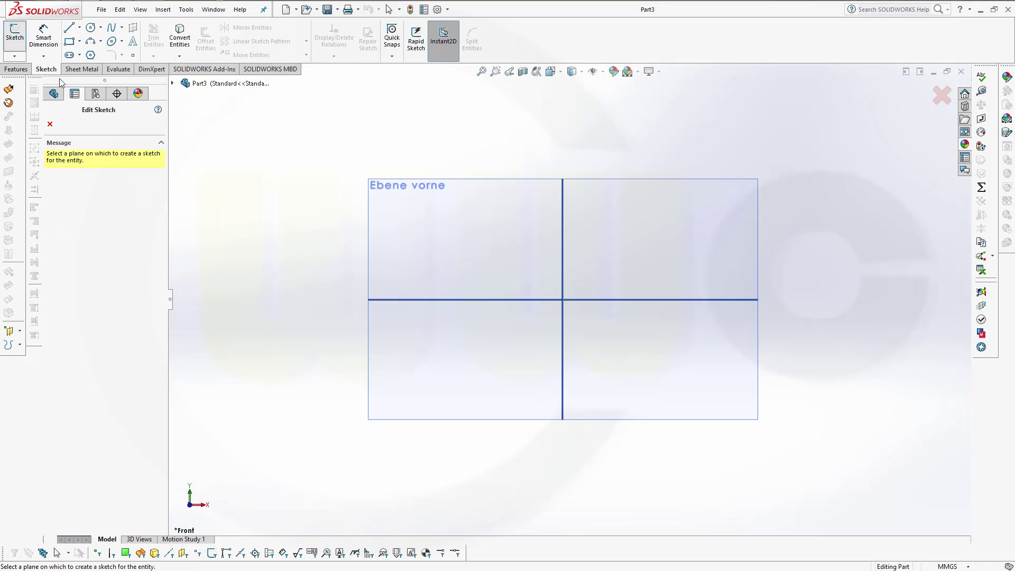
left_click(491, 195)
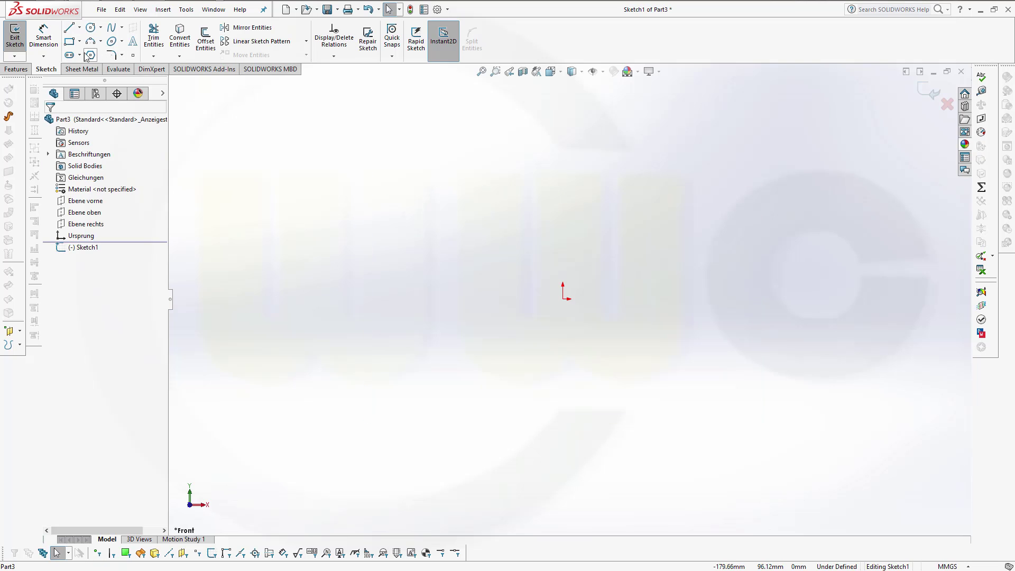
left_click(111, 27)
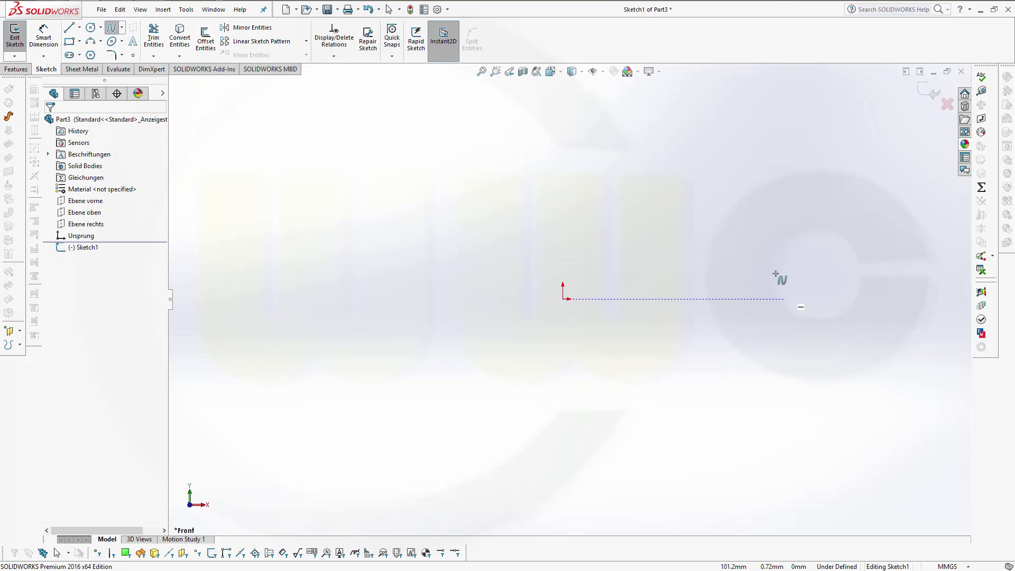
left_click(785, 299)
left_click(721, 223)
left_click(628, 180)
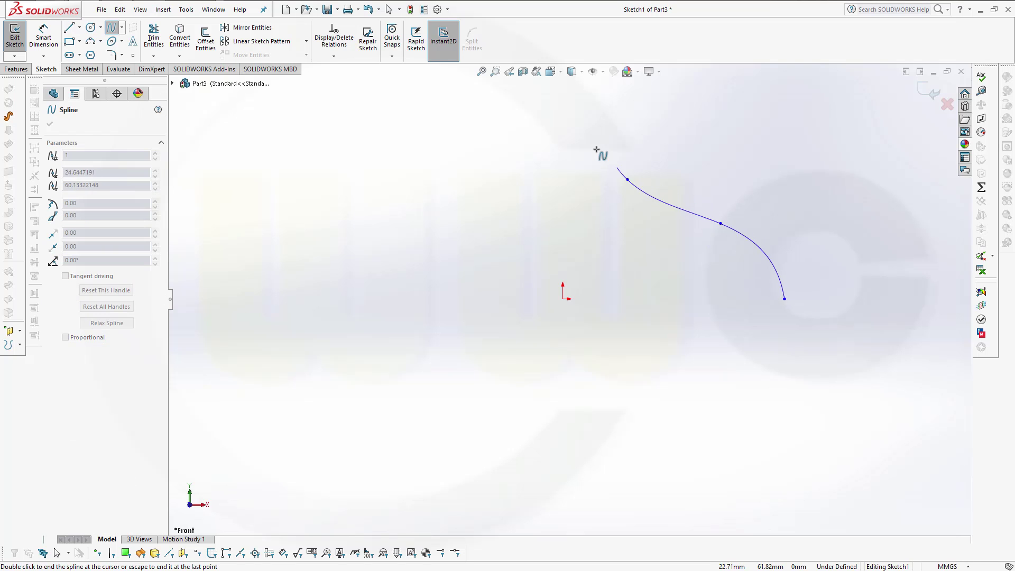
double_click(551, 102)
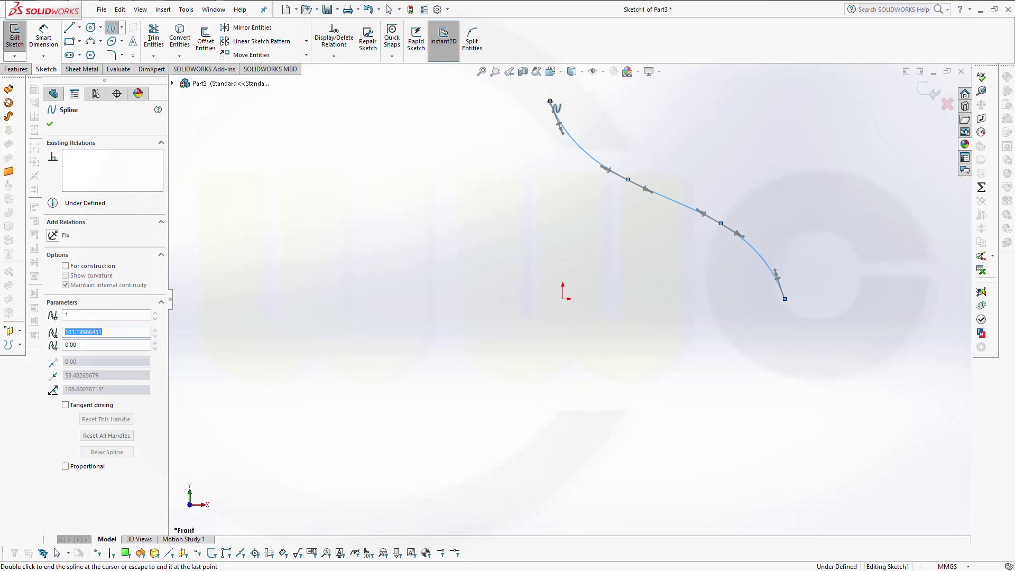
- Dimension the spline's lower endpoint 100 mm horizontally from the origin and exit the sketch
left_click(50, 38)
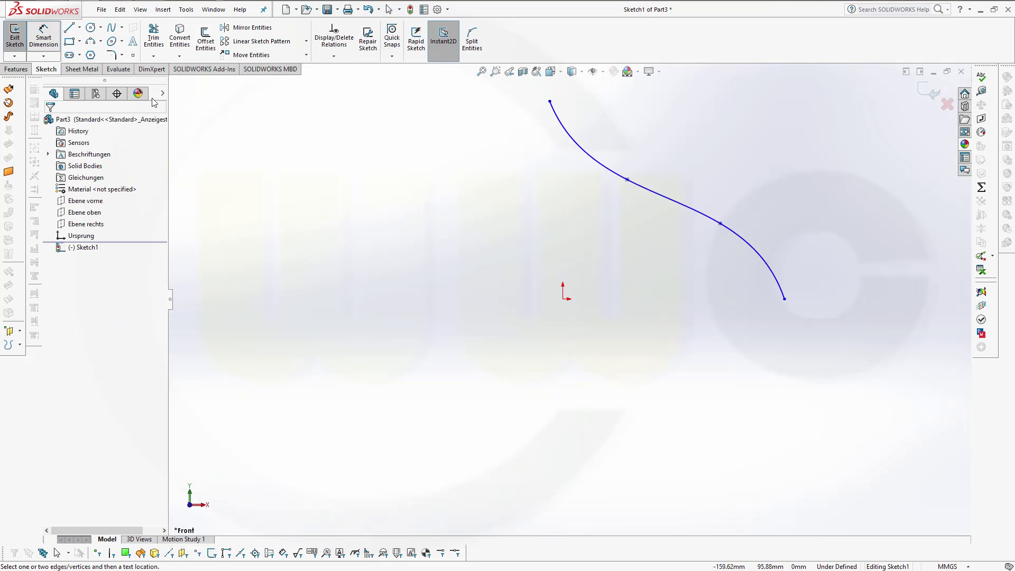
left_click(563, 299)
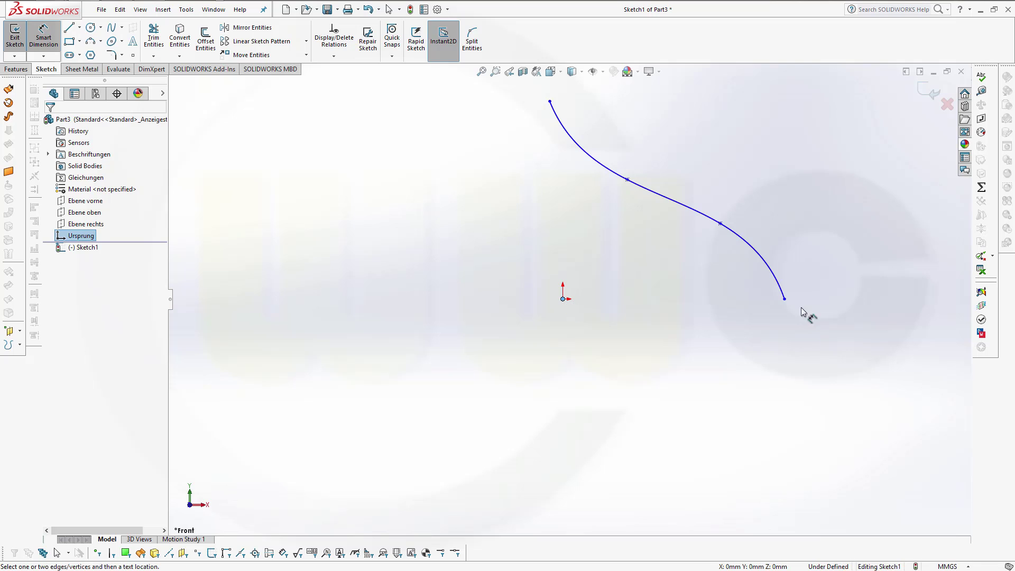
left_click(785, 299)
left_click(705, 325)
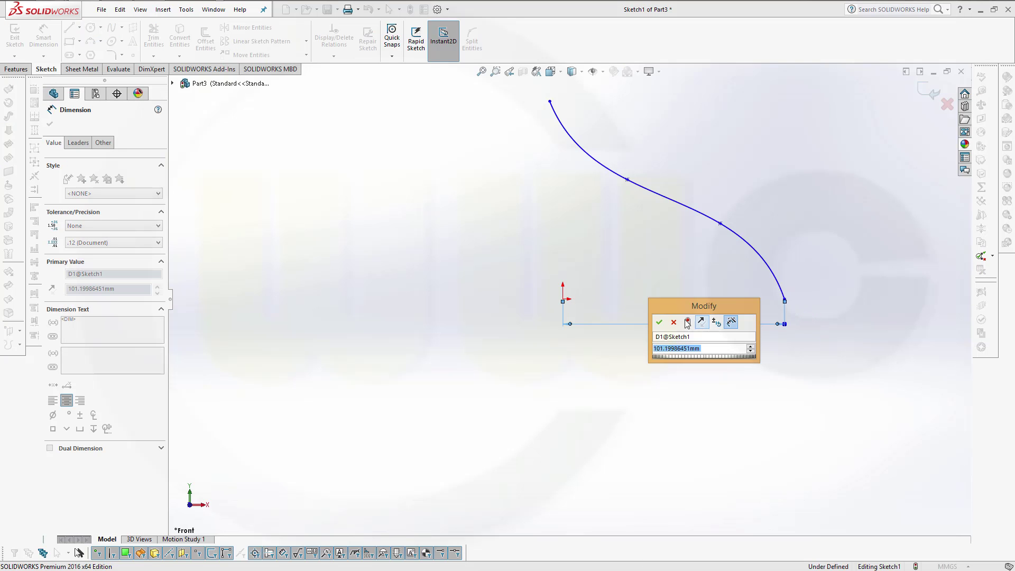
type("100")
key("Return")
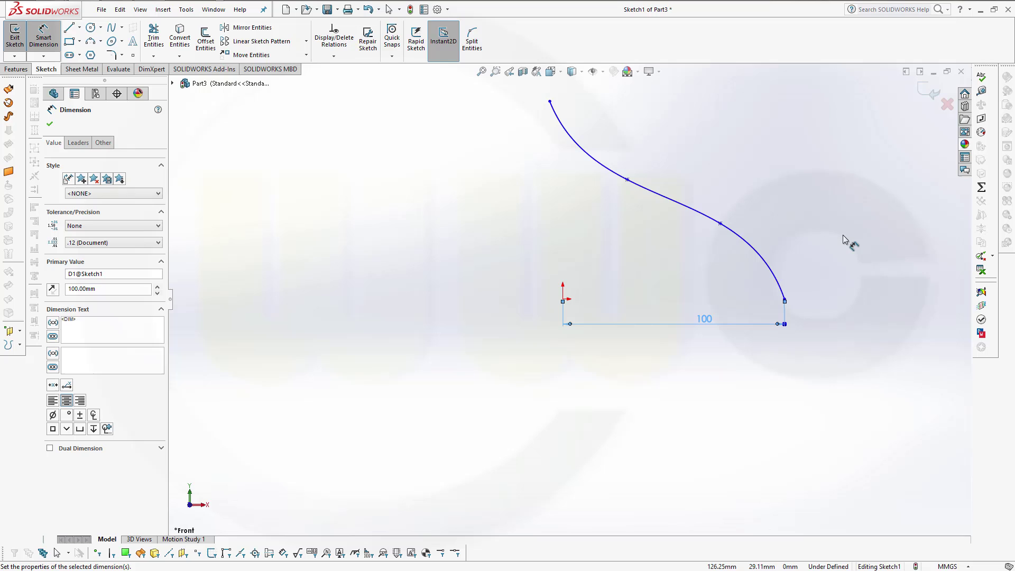
left_click(931, 92)
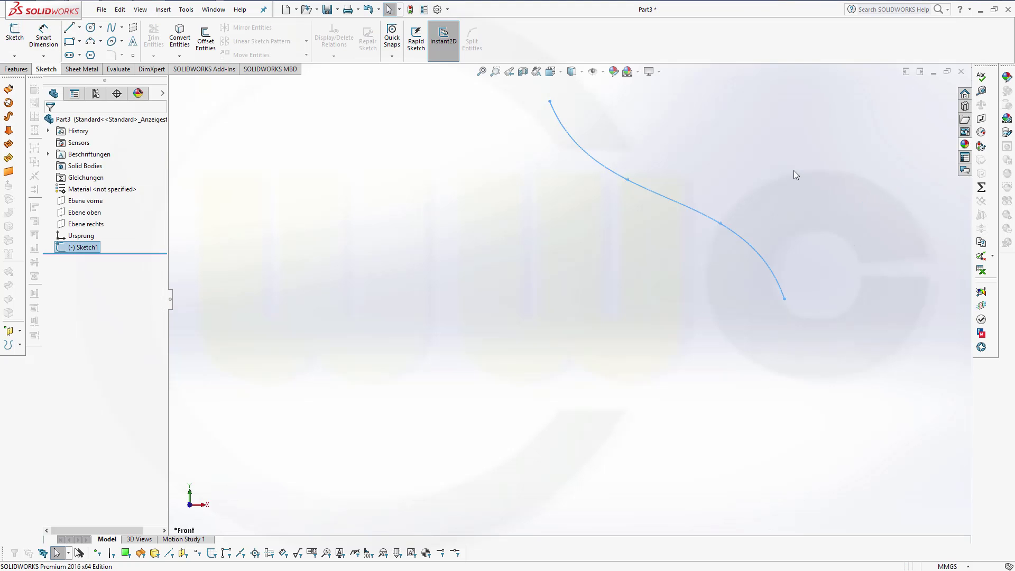
- Surface-extrude the spline Mid Plane with a 100 mm depth
middle_click_drag(795, 171, 678, 135)
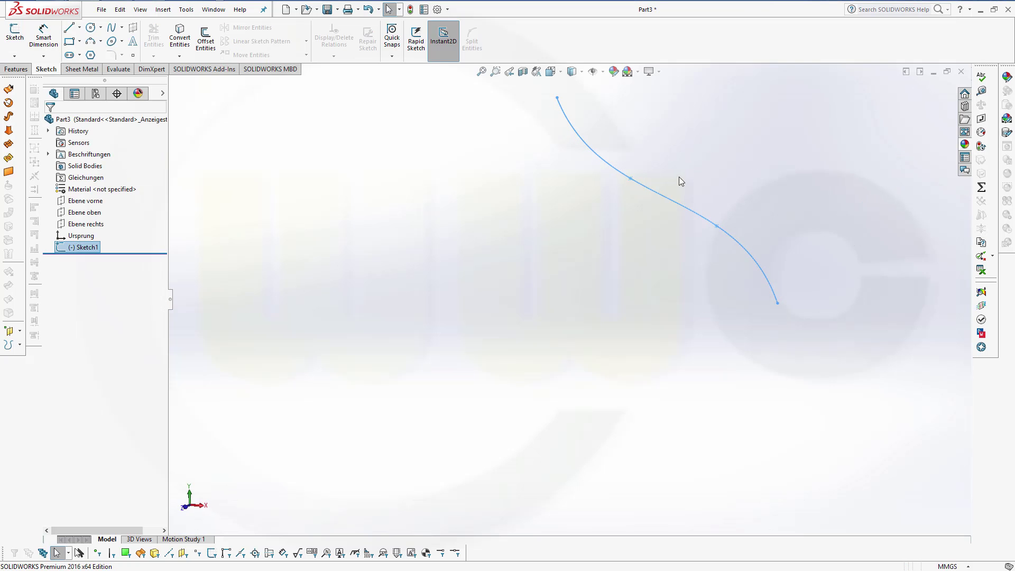
middle_click_drag(679, 173, 628, 230)
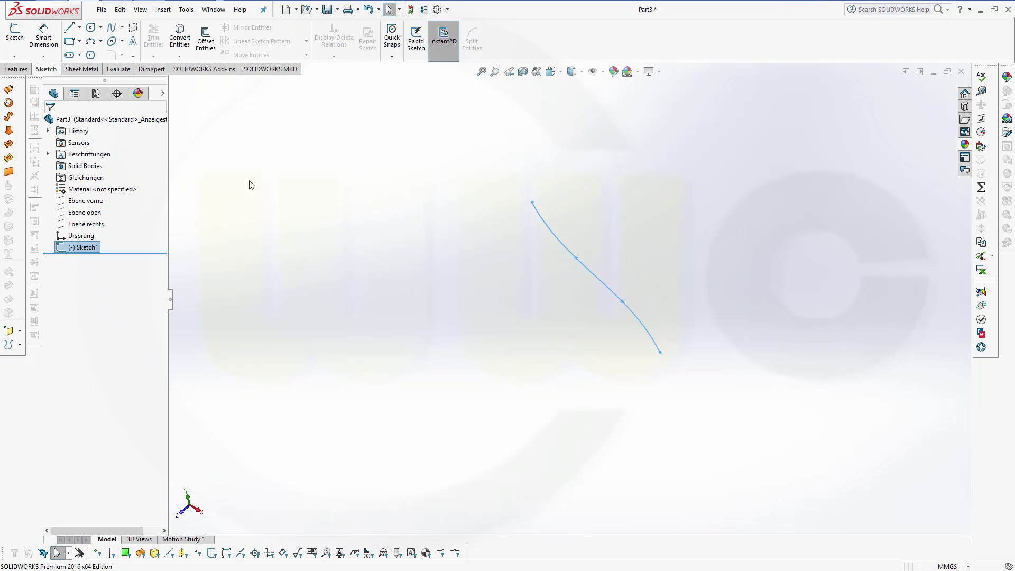
left_click(9, 89)
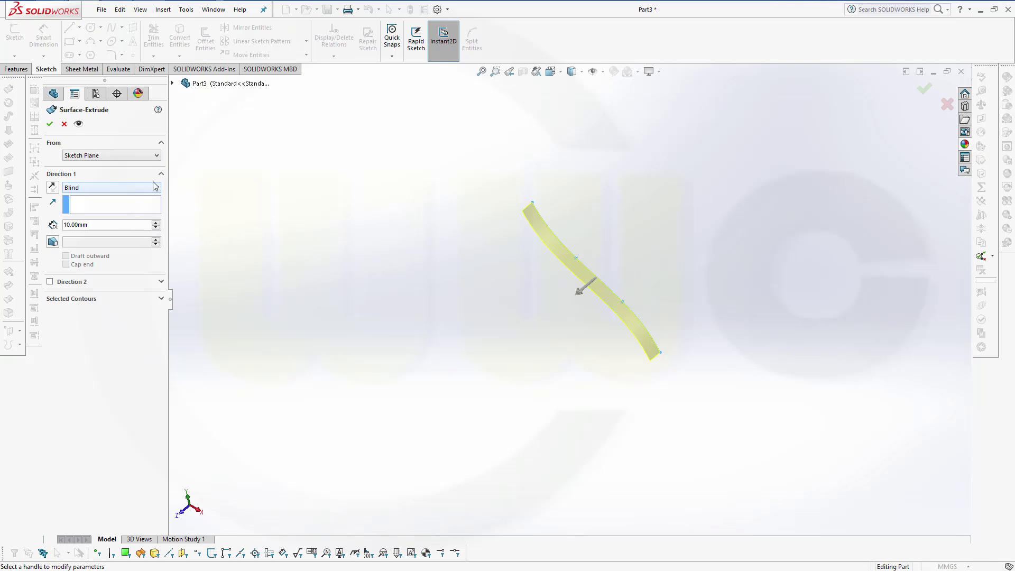
left_click(157, 190)
left_click(106, 231)
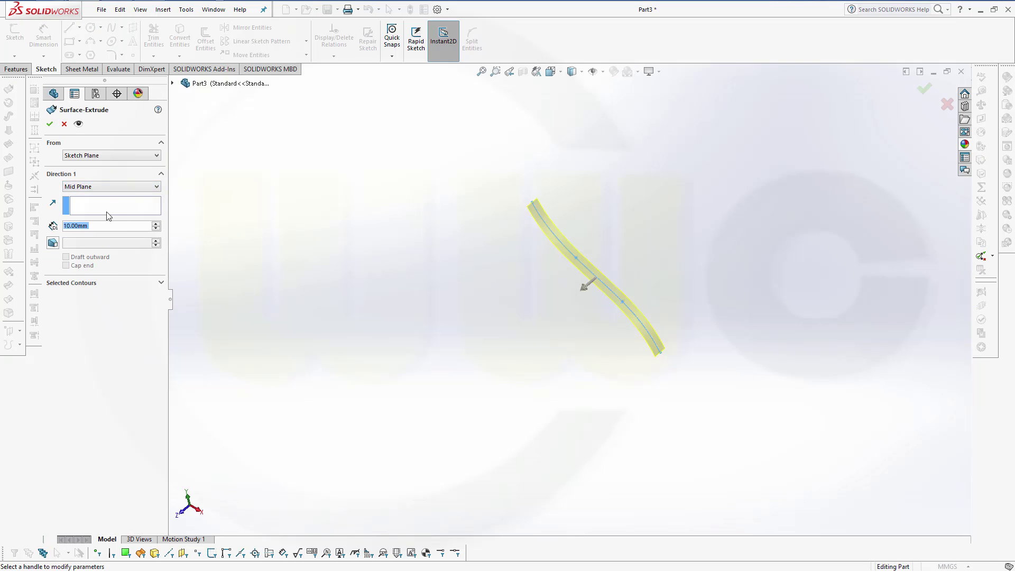
type("100")
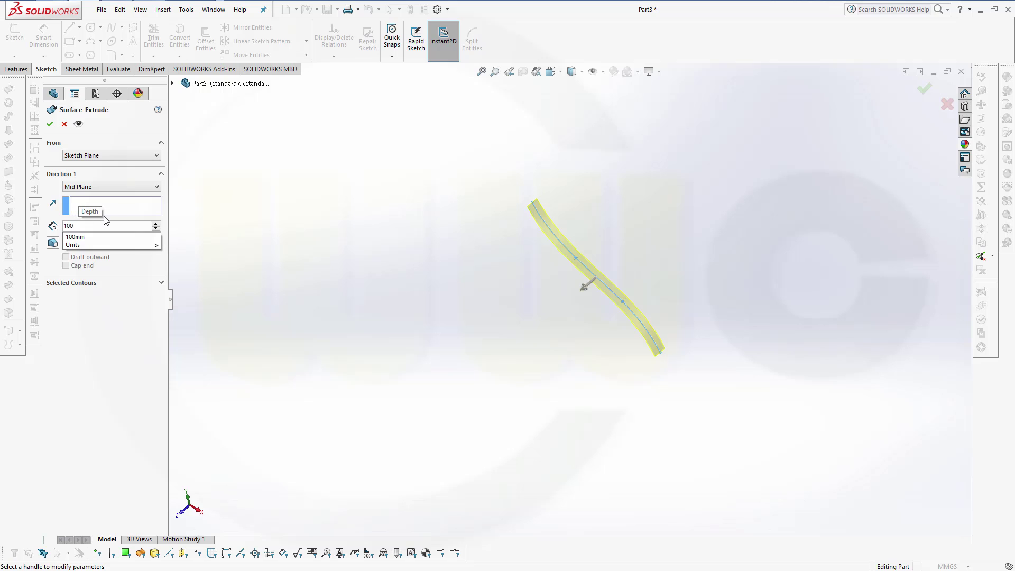
key("Return")
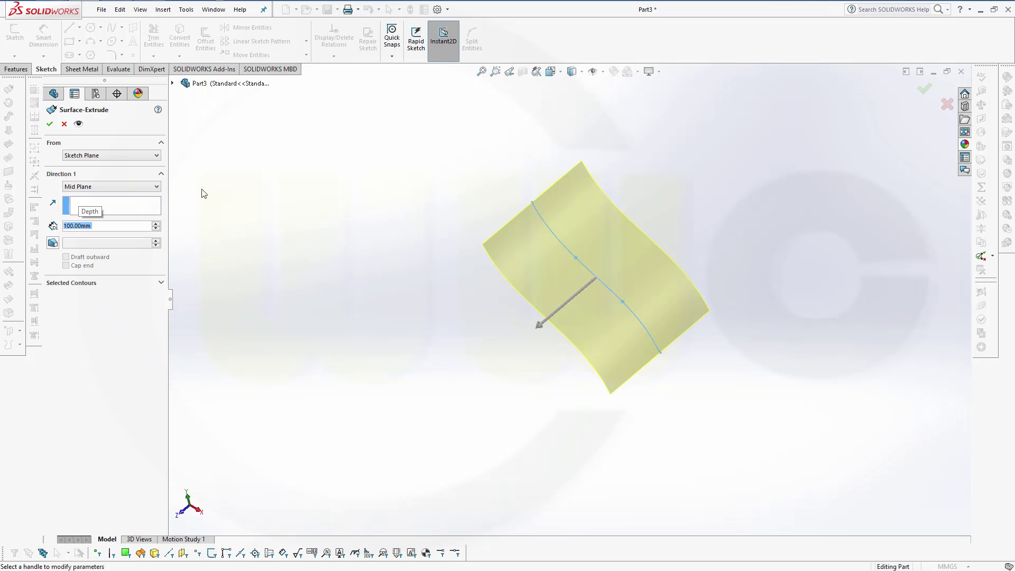
left_click(49, 124)
middle_click_drag(329, 220, 612, 136)
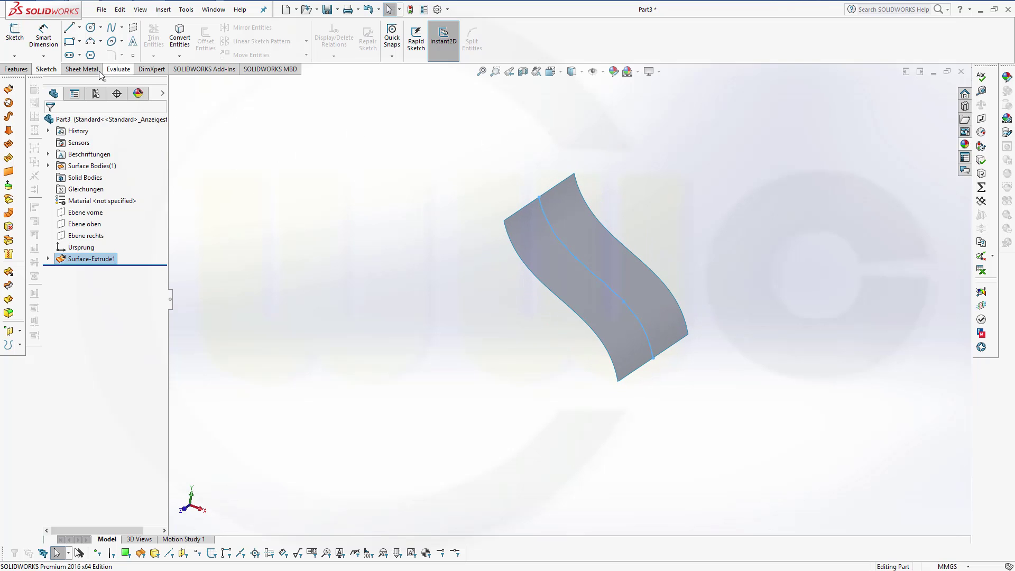
- Create reference point Point1 at the centre of the curved surface face
left_click(15, 70)
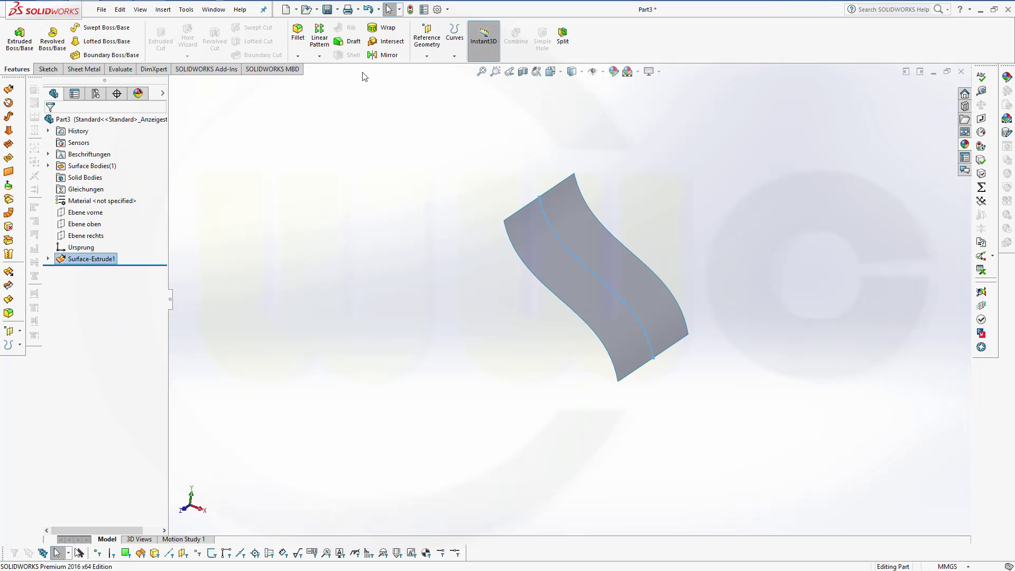
left_click(427, 56)
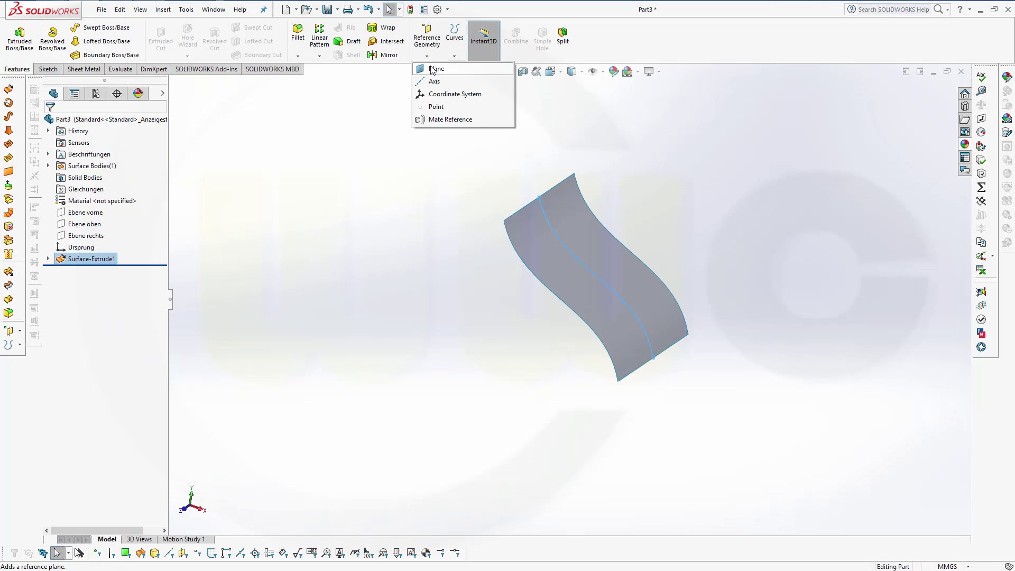
left_click(436, 106)
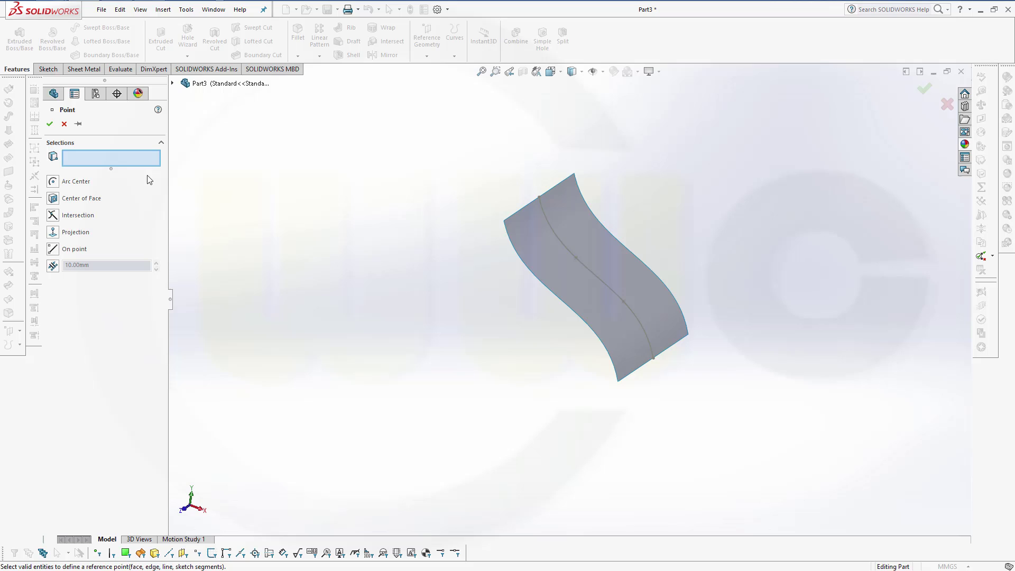
left_click(73, 202)
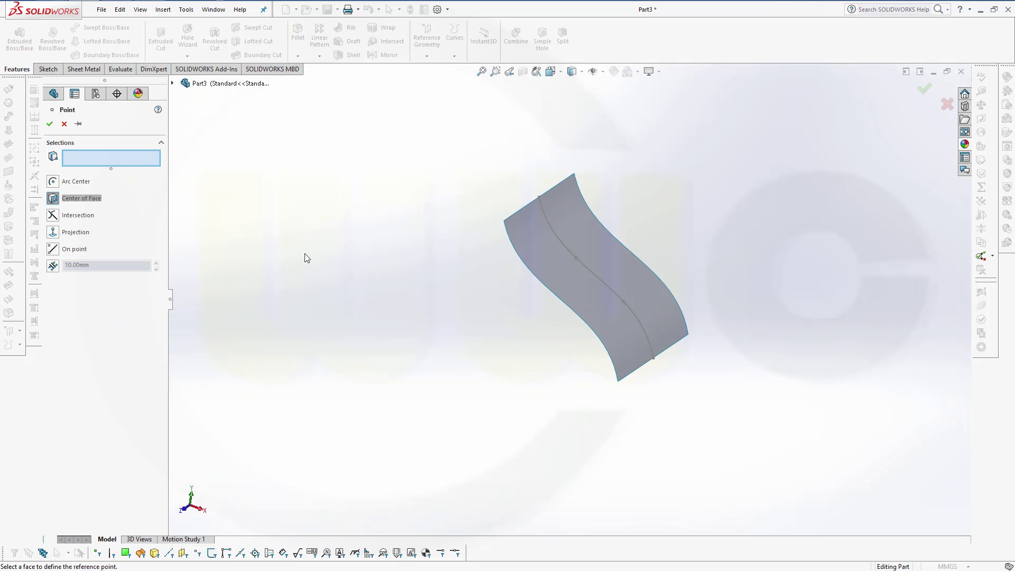
left_click(586, 285)
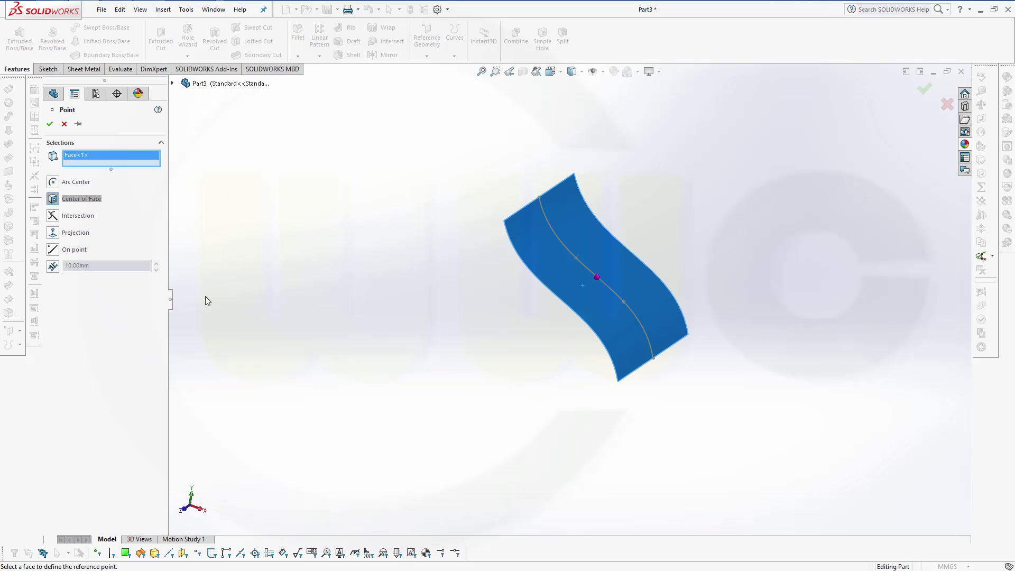
left_click(50, 124)
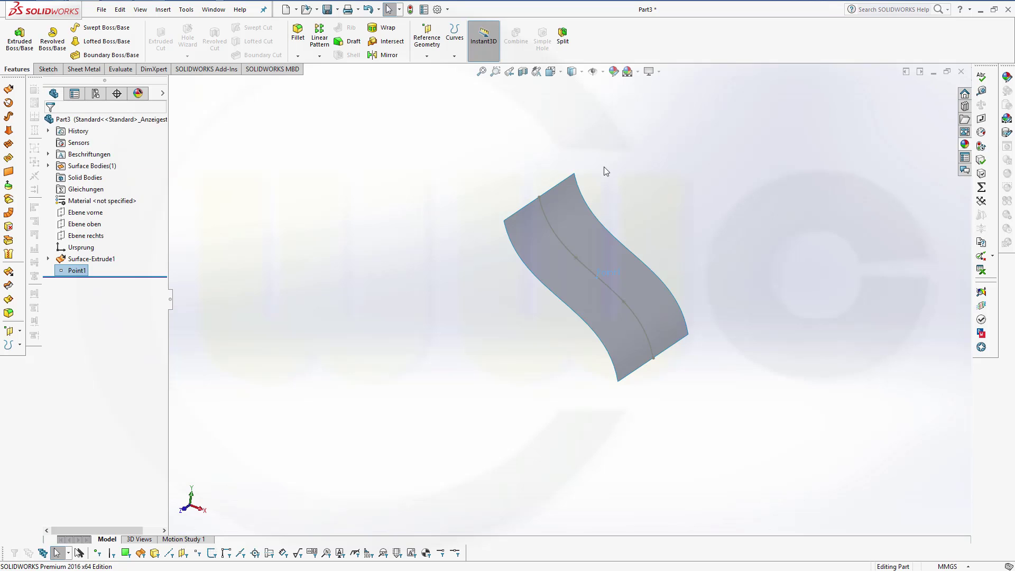
middle_click_drag(602, 158, 605, 145)
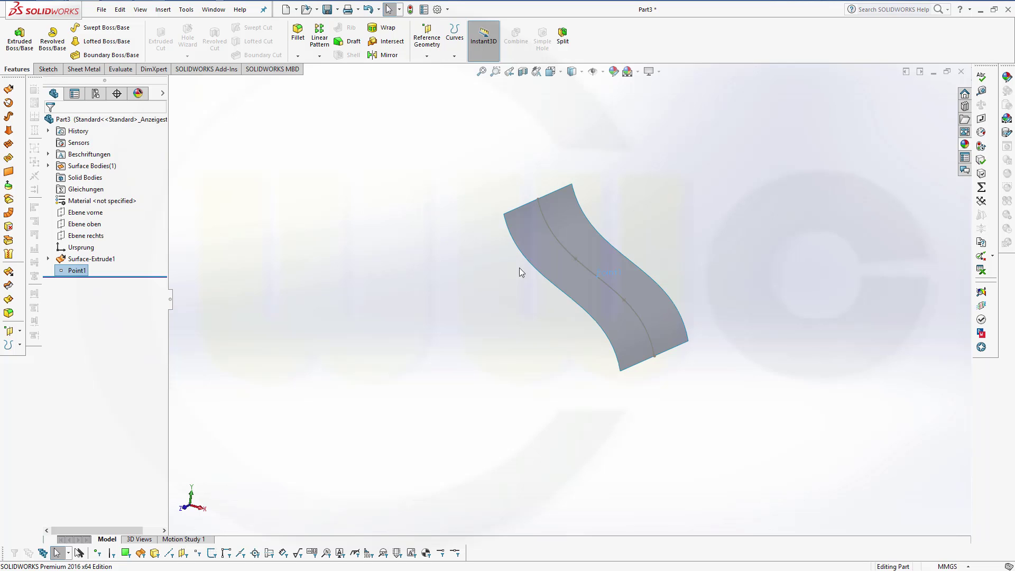
- Create Plane1 through Point1, parallel to the top plane Ebene oben
left_click(433, 56)
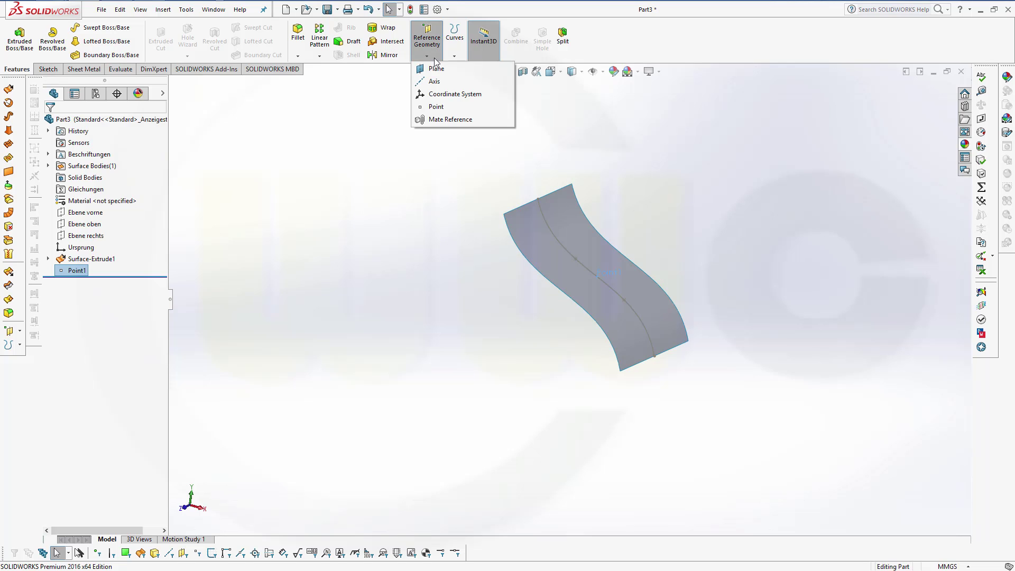
left_click(436, 68)
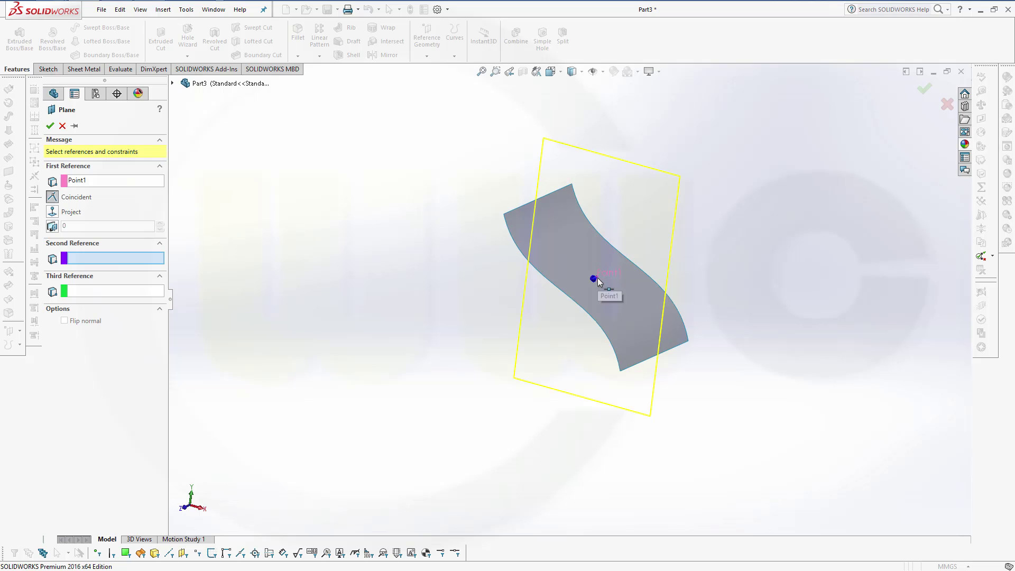
left_click(173, 84)
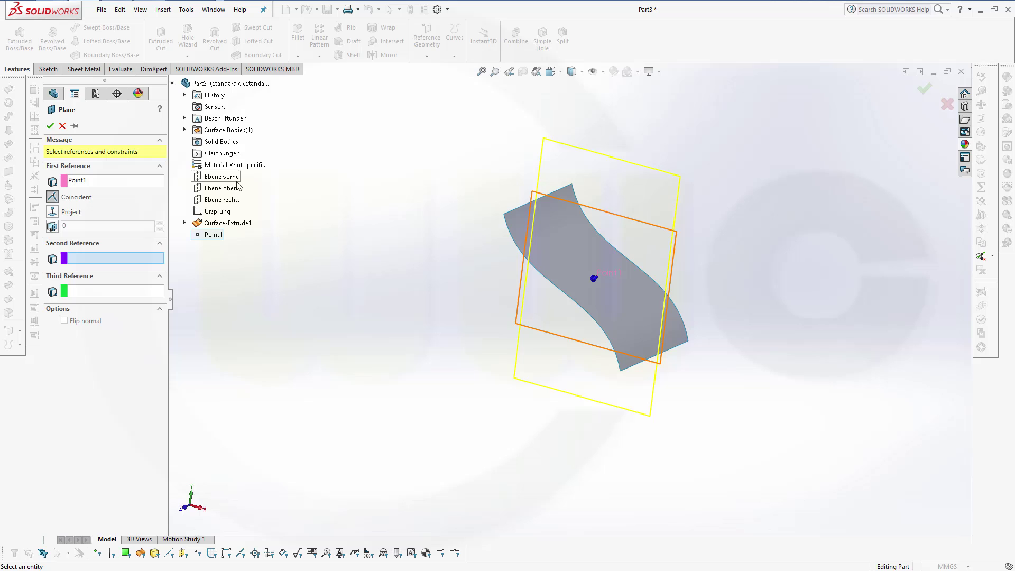
left_click(236, 189)
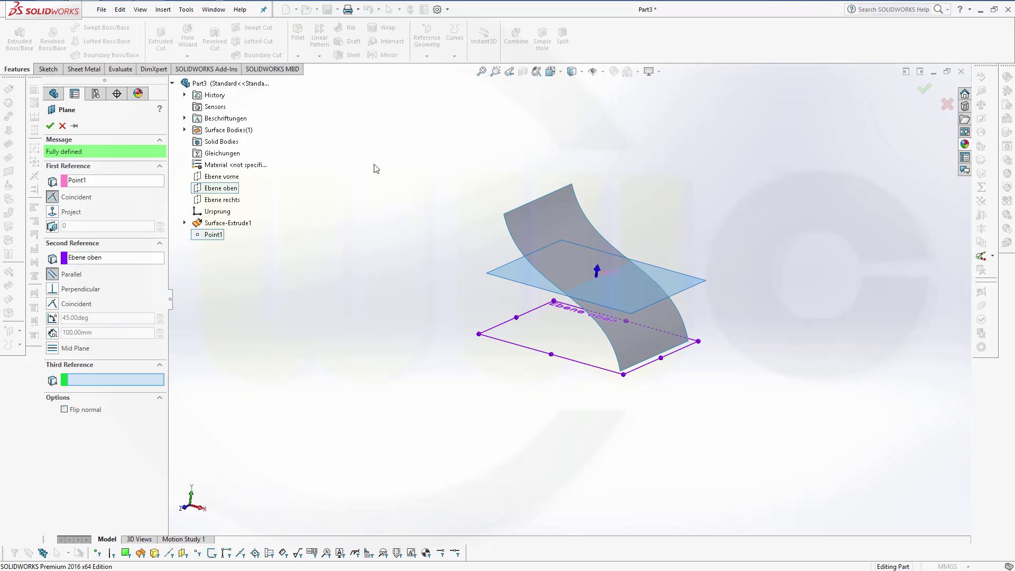
left_click(50, 126)
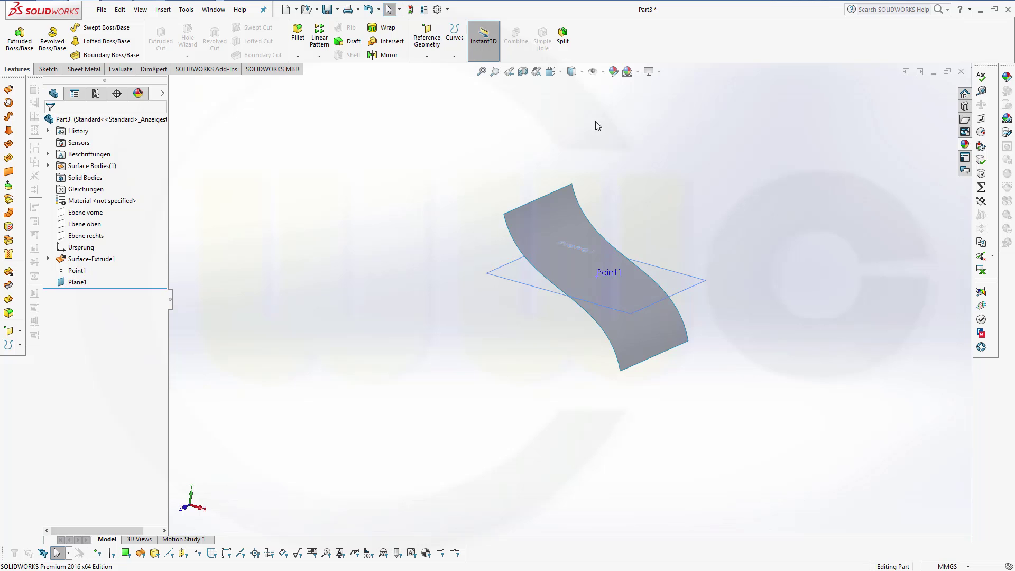
scroll(649, 116, "down", 2)
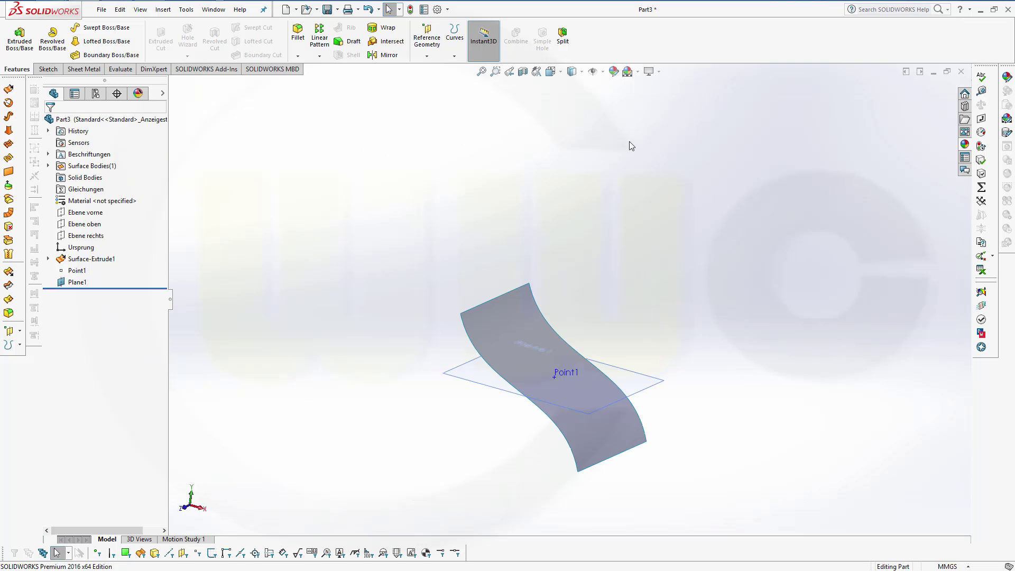
- Start a sketch on Plane1 and draw a circle centred on Point1
left_click(48, 69)
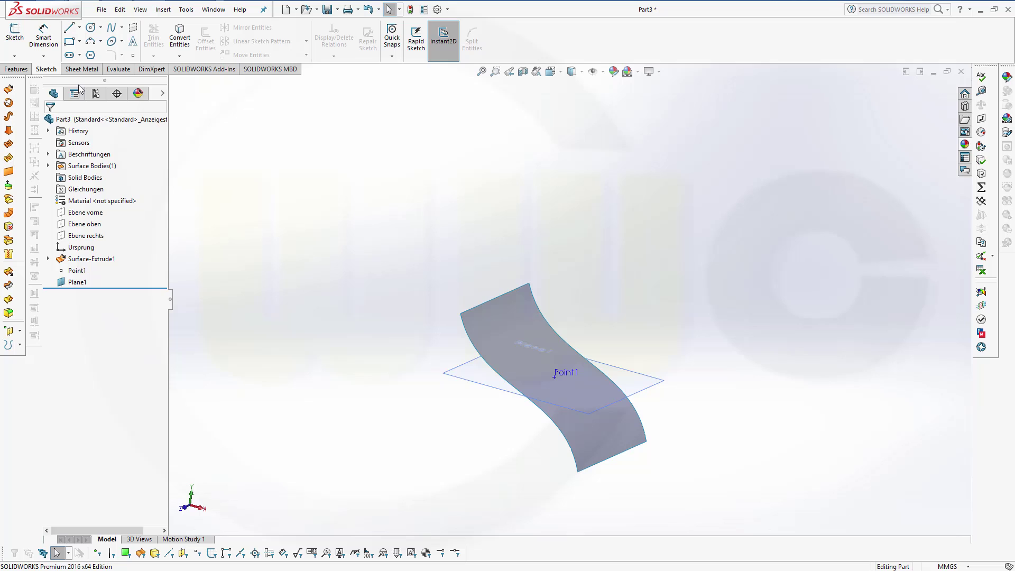
left_click(648, 391)
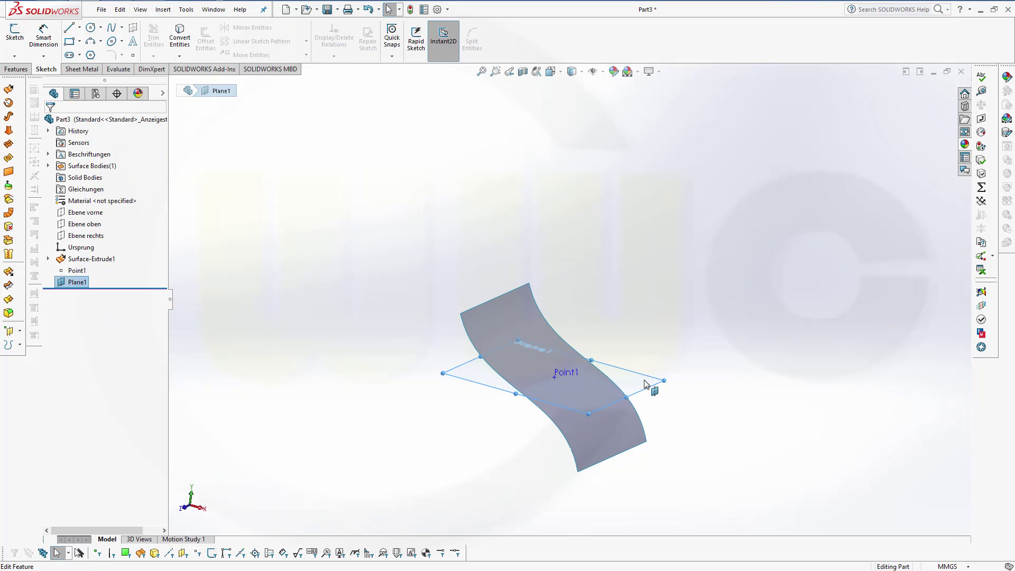
left_click(654, 395)
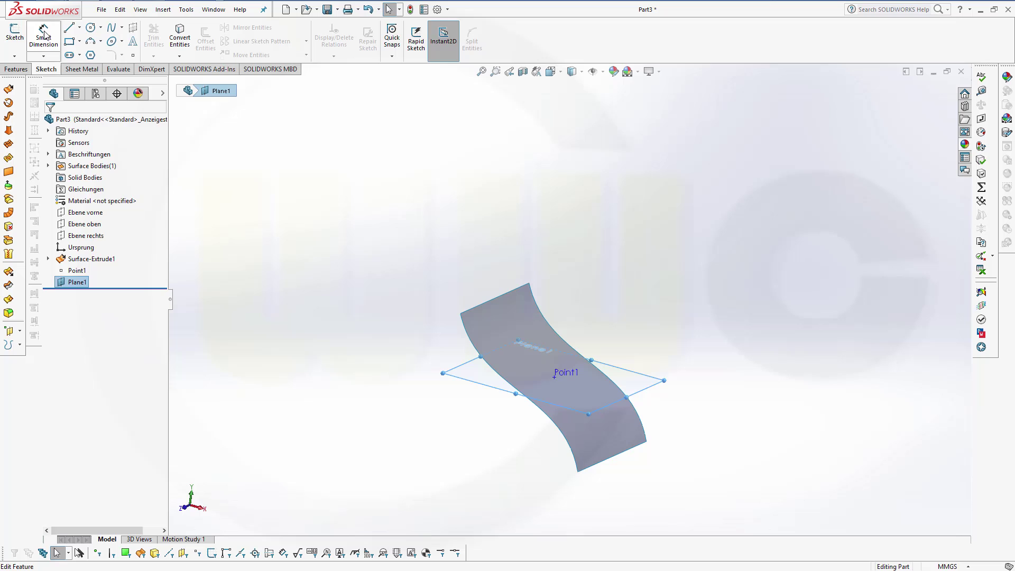
left_click(90, 27)
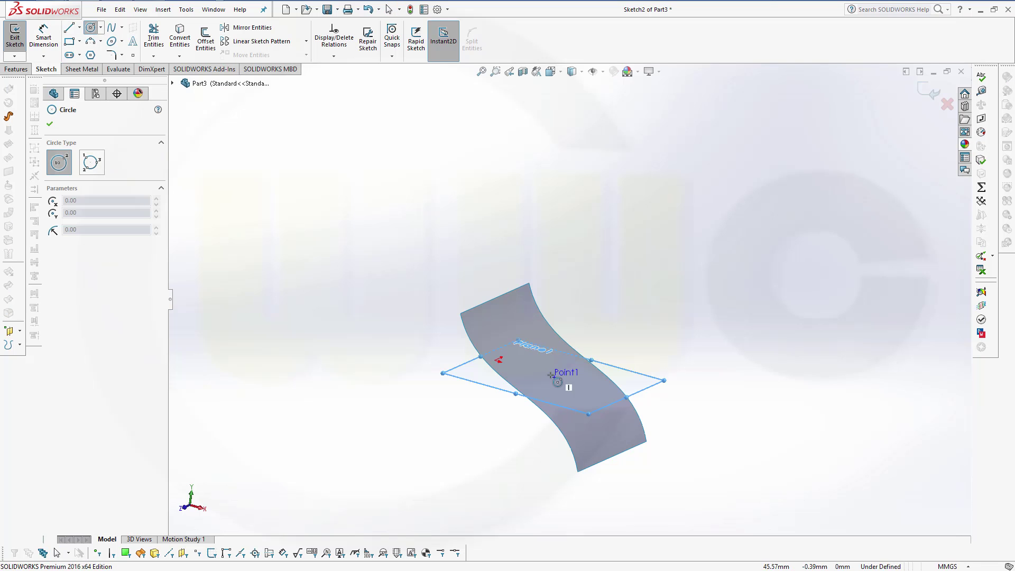
left_click(554, 377)
left_click(595, 382)
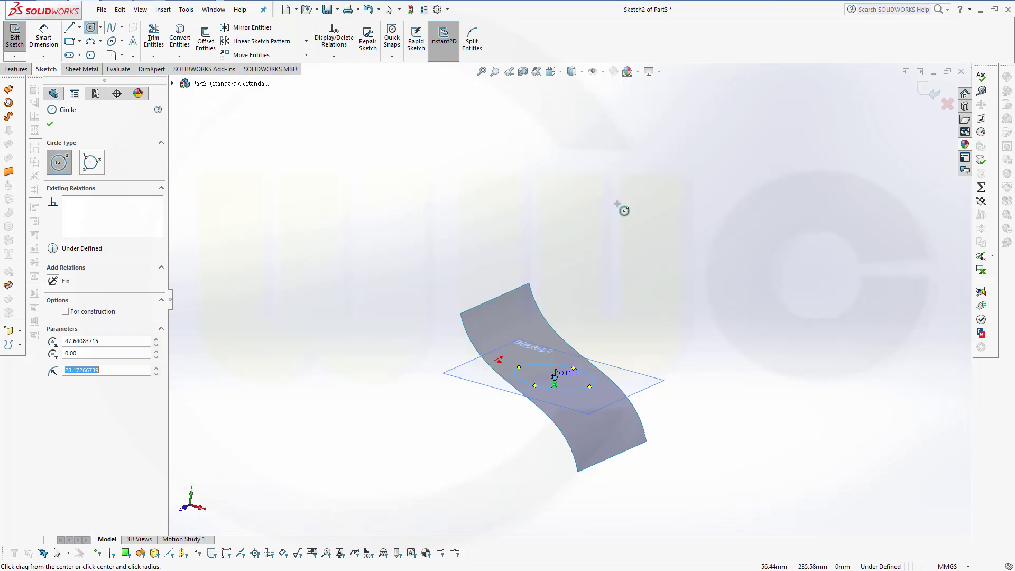
- Dimension the circle to a 40 mm diameter and exit the sketch
left_click(44, 38)
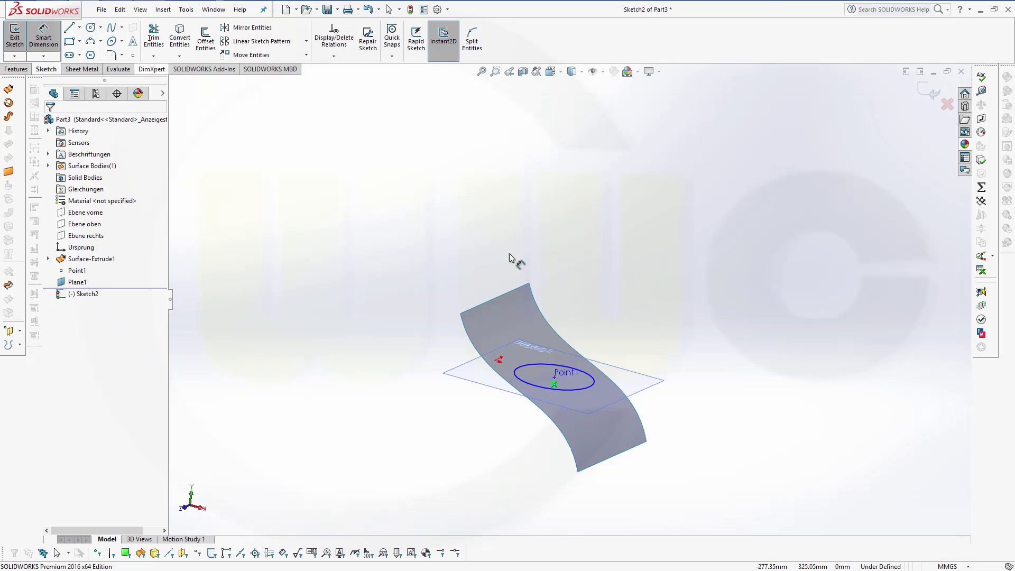
left_click(574, 390)
left_click(647, 365)
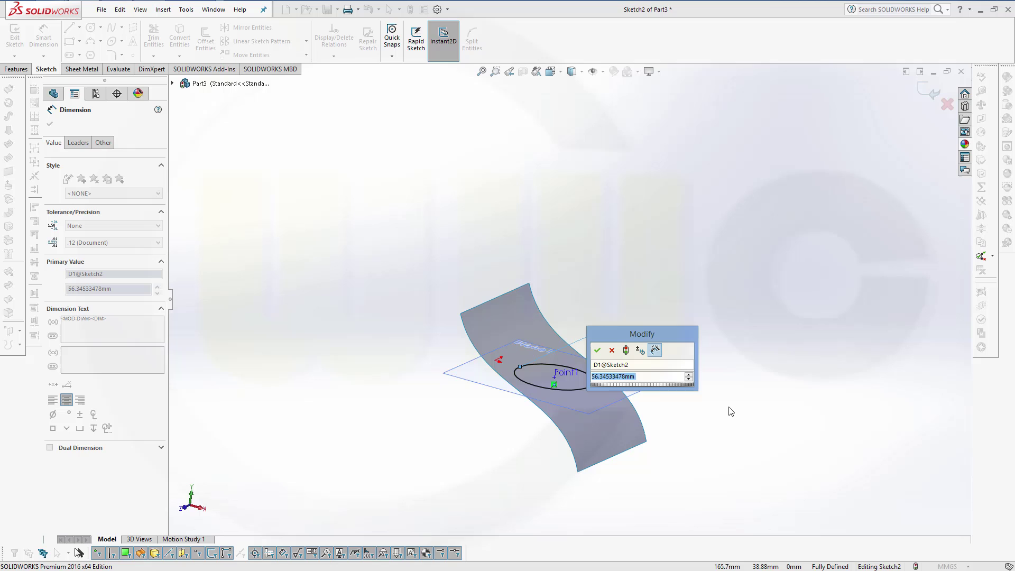
type("40")
key("Return")
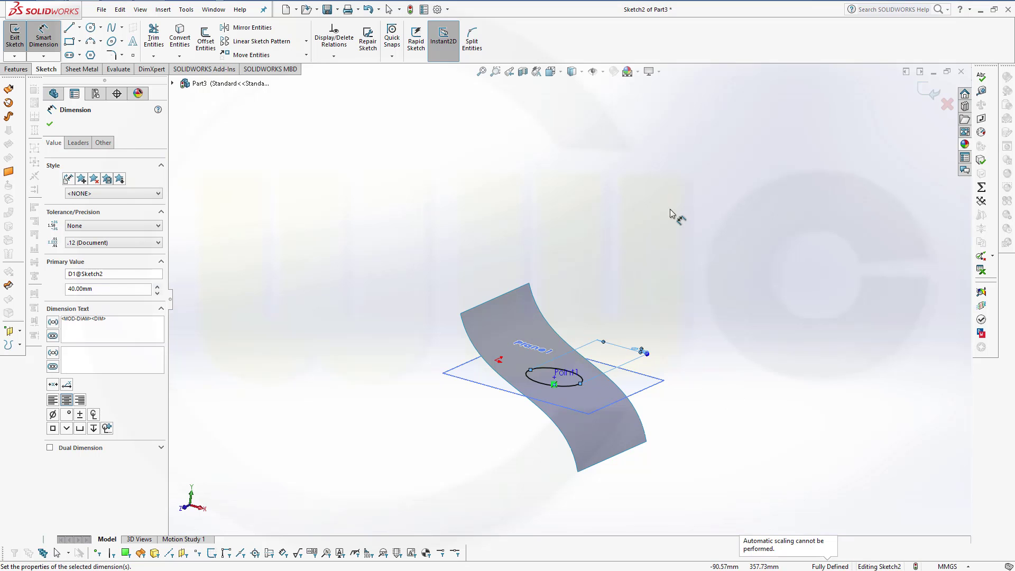
left_click(931, 93)
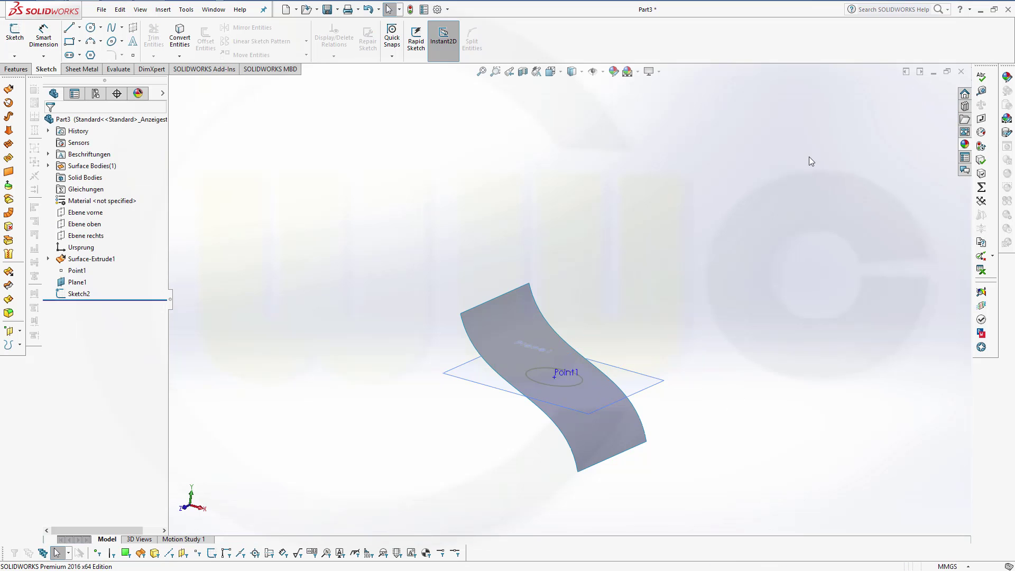
- Hide the Surface-Extrude1 body under Surface Bodies
middle_click_drag(623, 304, 602, 328)
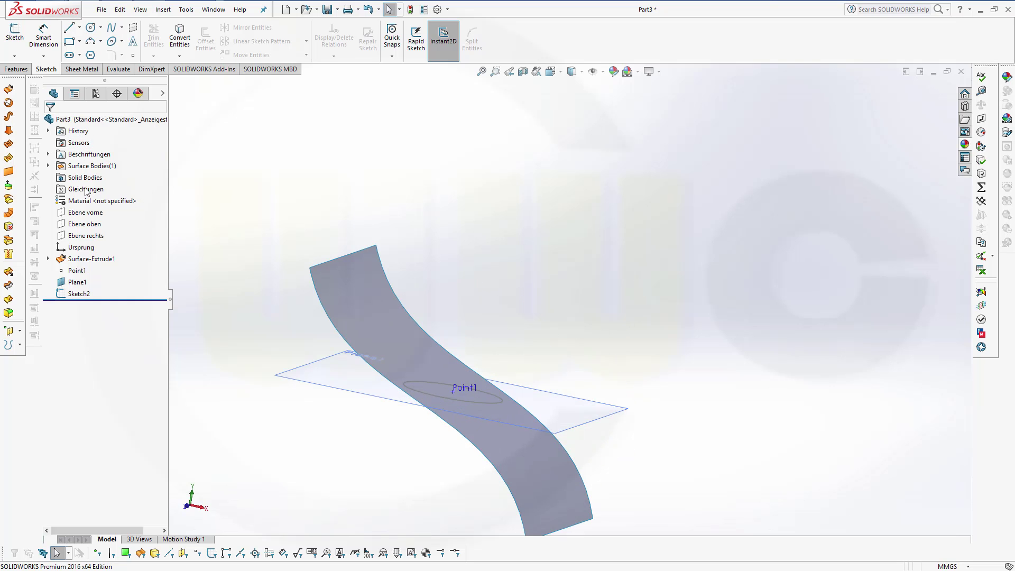
left_click(48, 166)
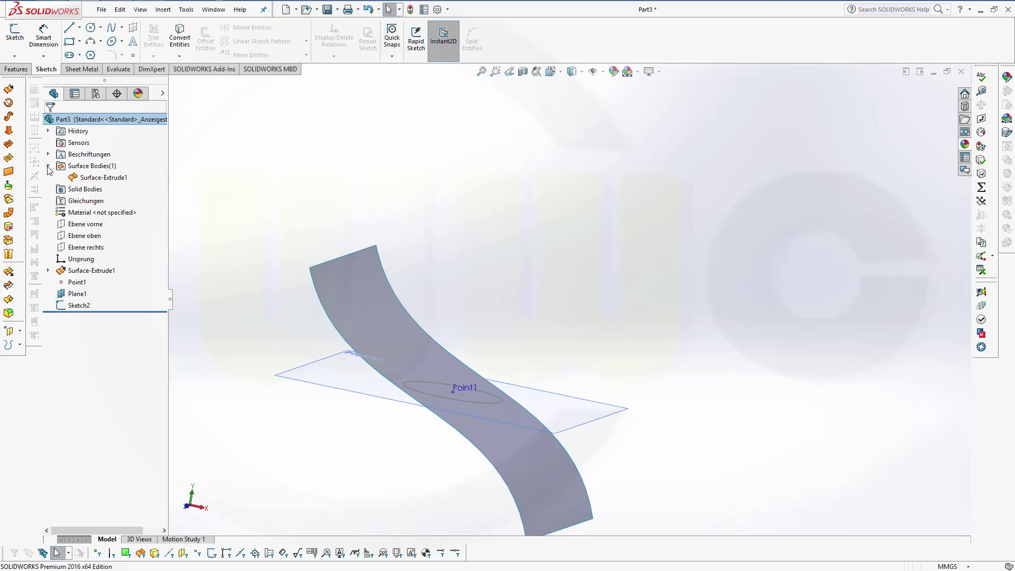
right_click(88, 181)
left_click(127, 275)
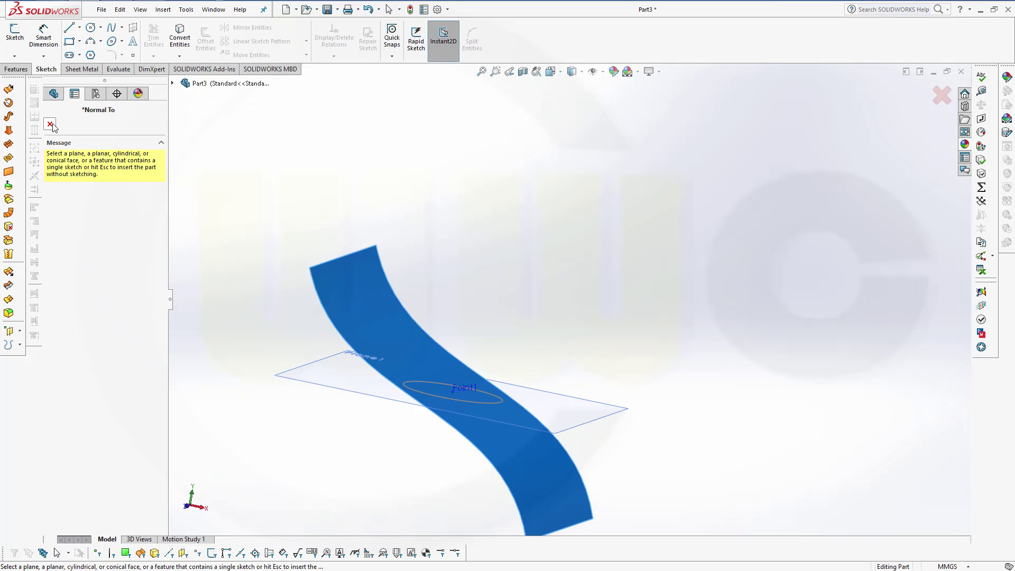
left_click(49, 123)
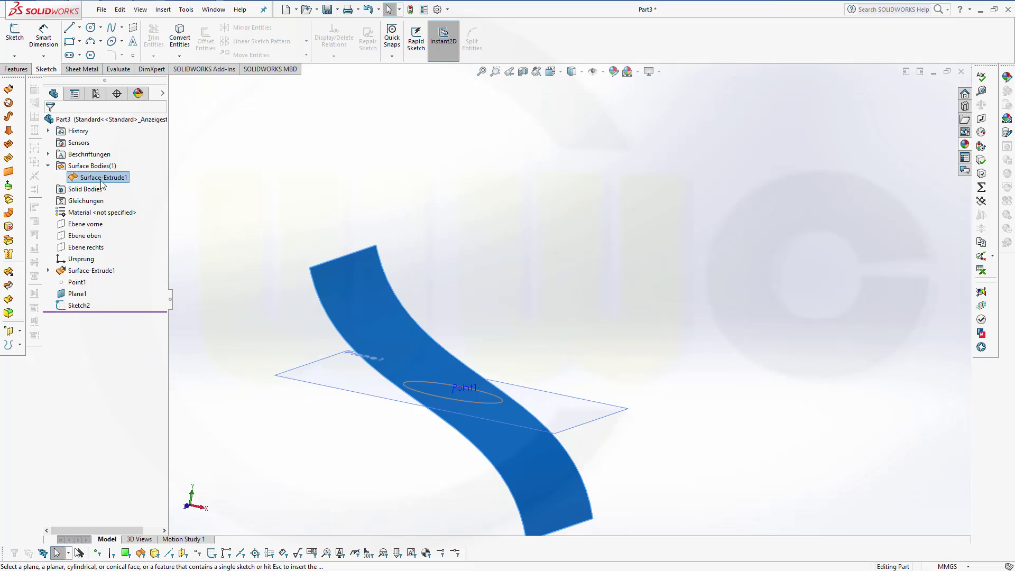
right_click(102, 183)
left_click(110, 163)
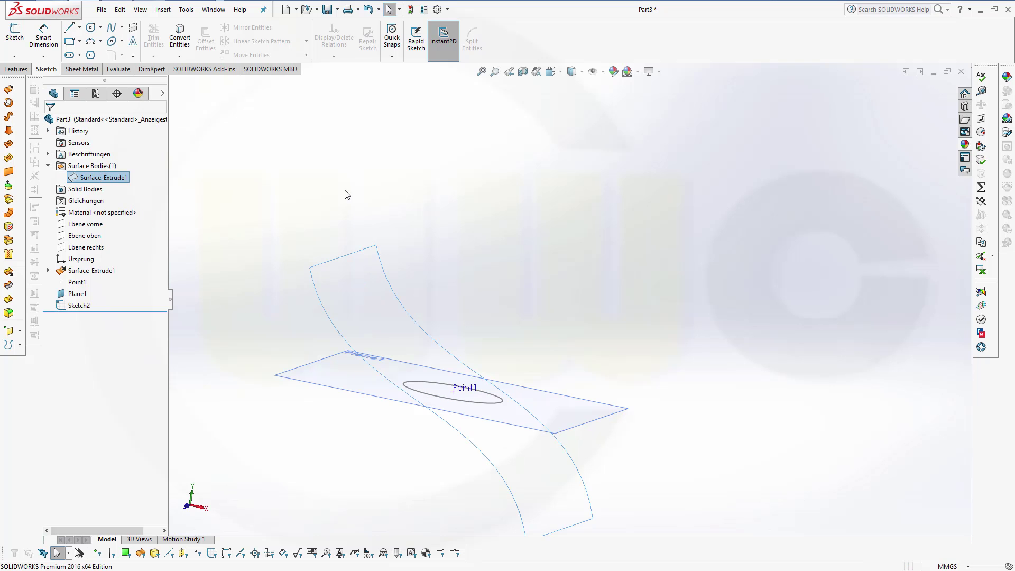
- Create a planar surface bounded by the Sketch2 circle
left_click(9, 173)
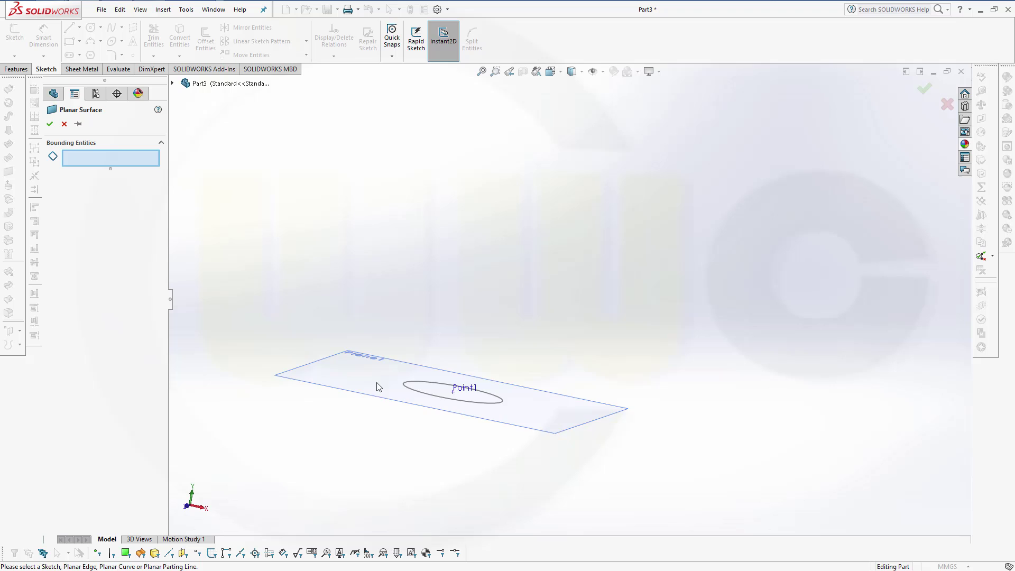
middle_click_drag(377, 387, 348, 405)
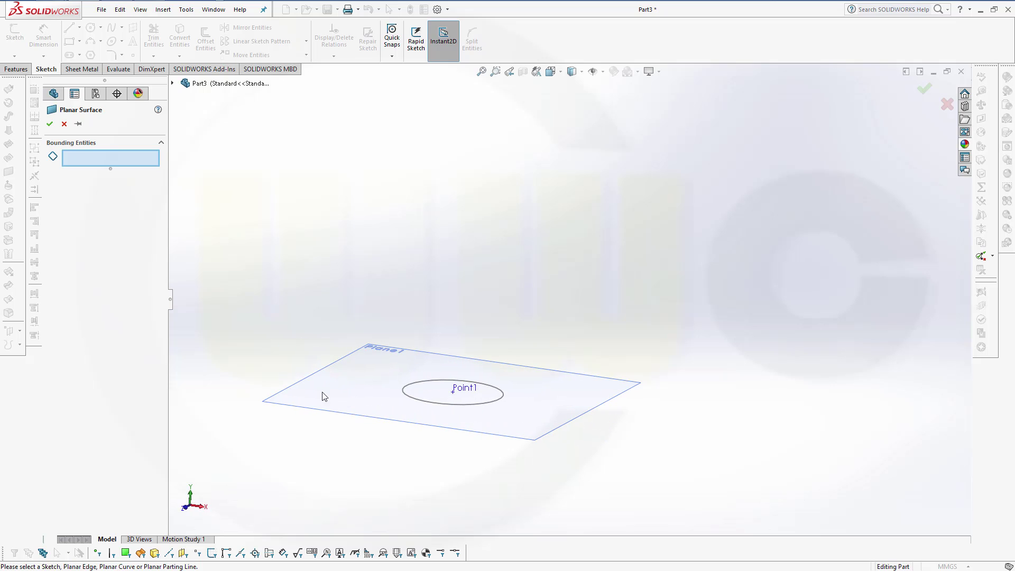
left_click(443, 405)
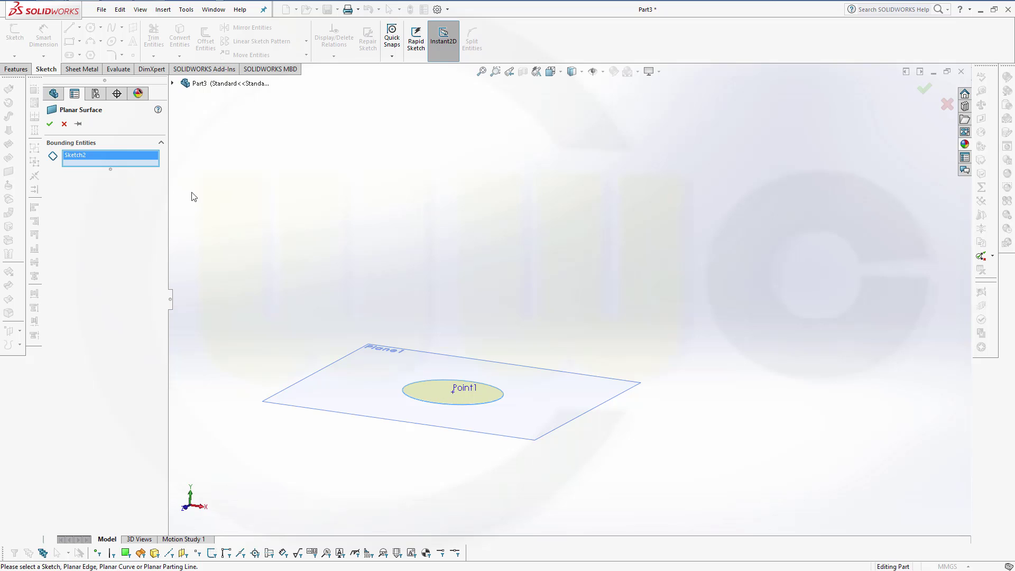
left_click(64, 123)
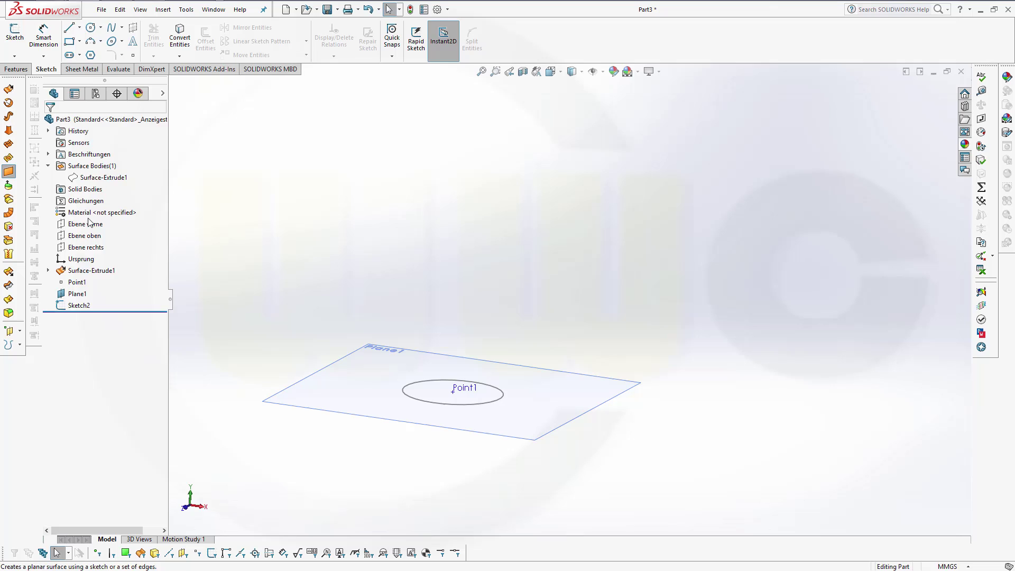
left_click(8, 172)
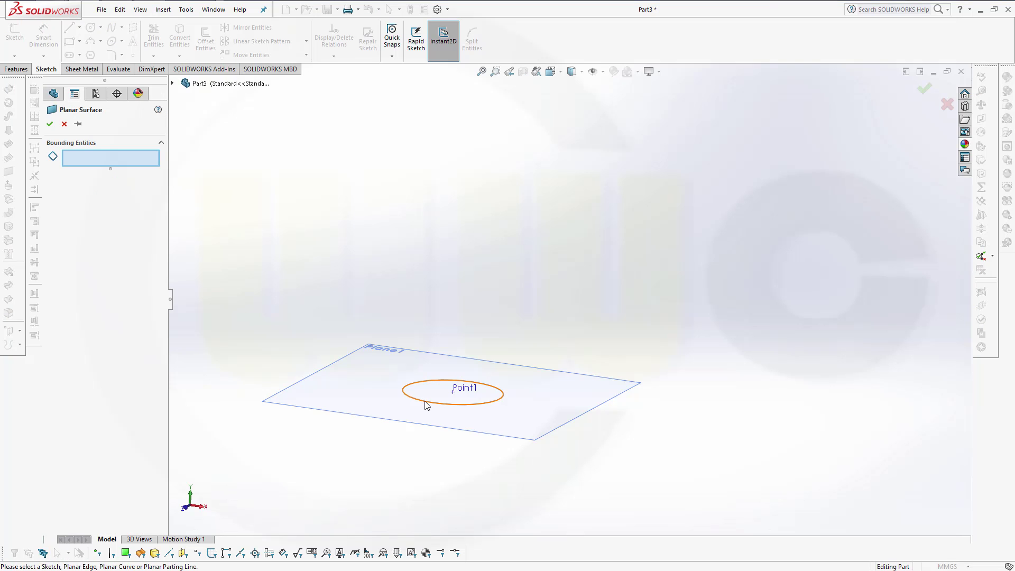
left_click(426, 403)
left_click(50, 124)
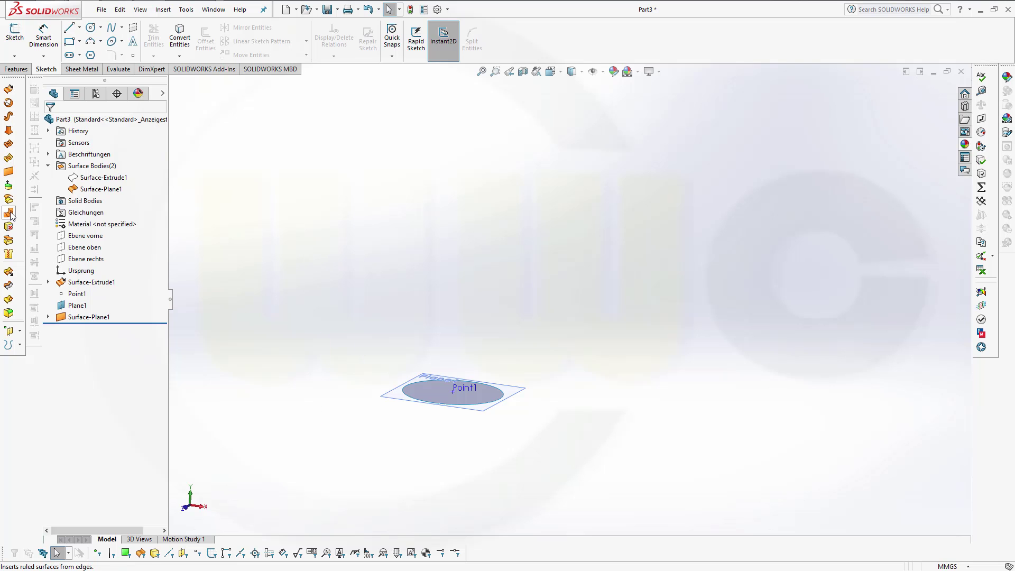
- Add a ruled surface 40 mm long from the disc edge, tapered 10° to Plane1
left_click(9, 213)
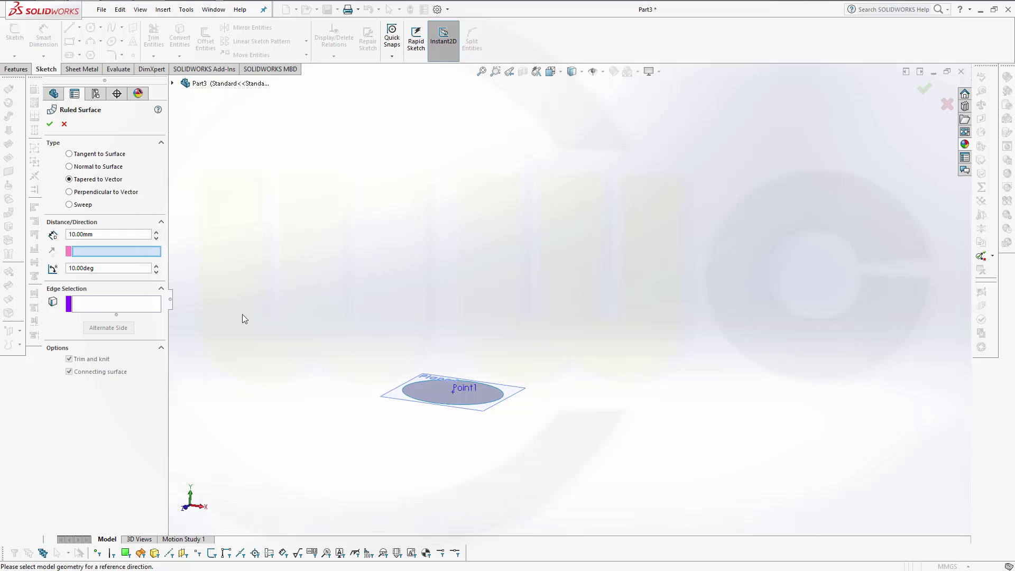
left_click(412, 408)
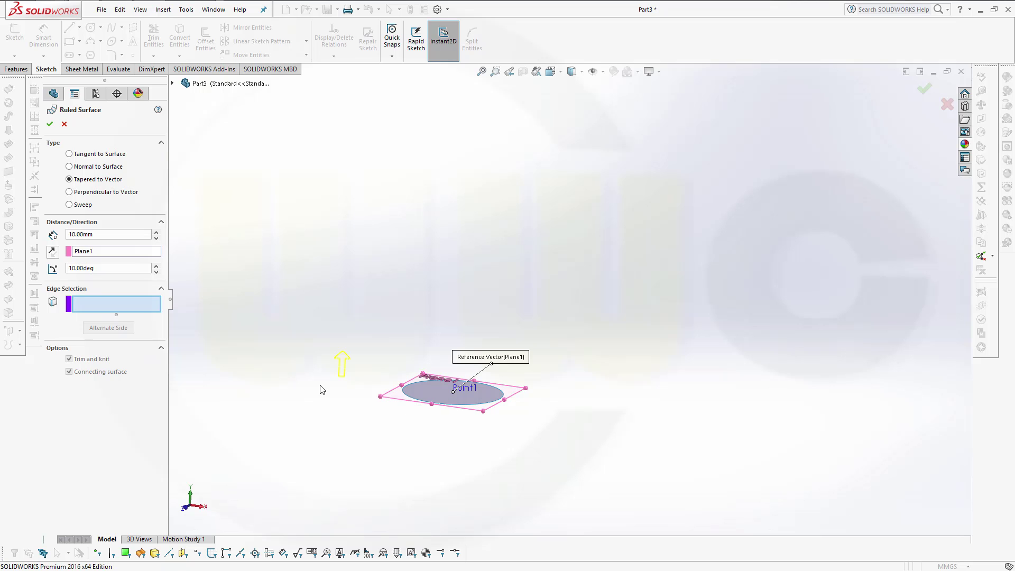
left_click(473, 405)
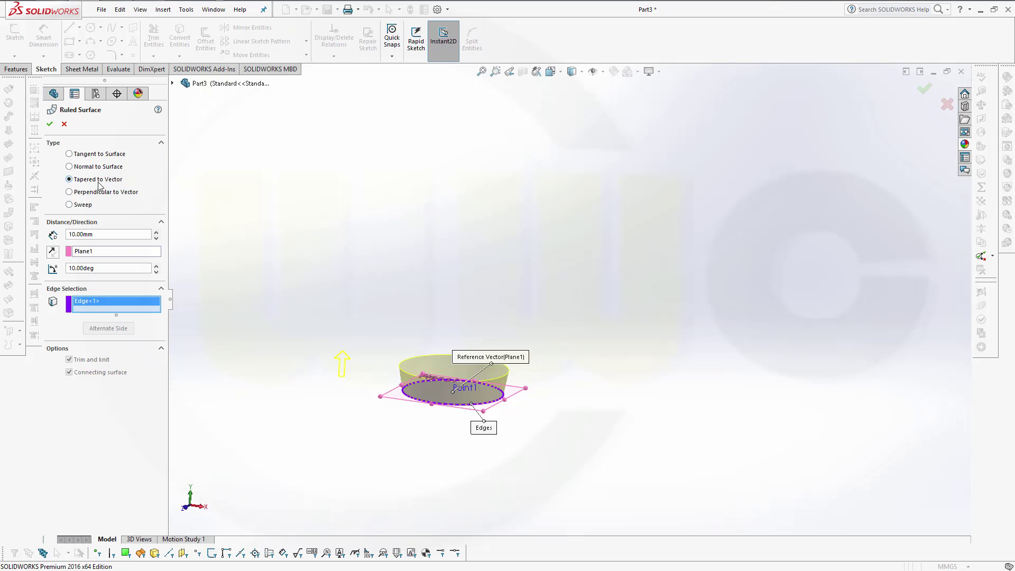
double_click(45, 230)
type("40")
left_click(102, 270)
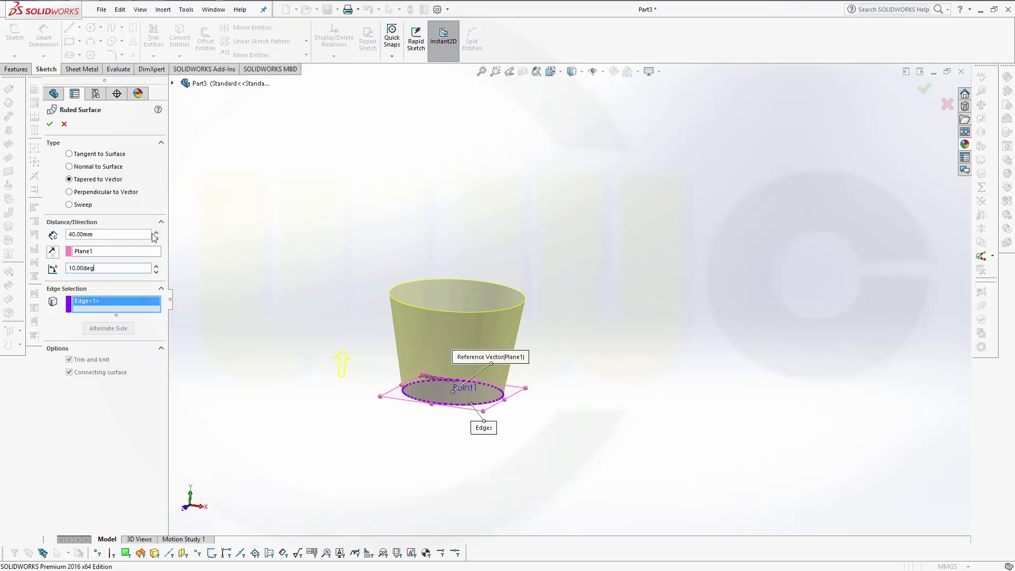
left_click(50, 124)
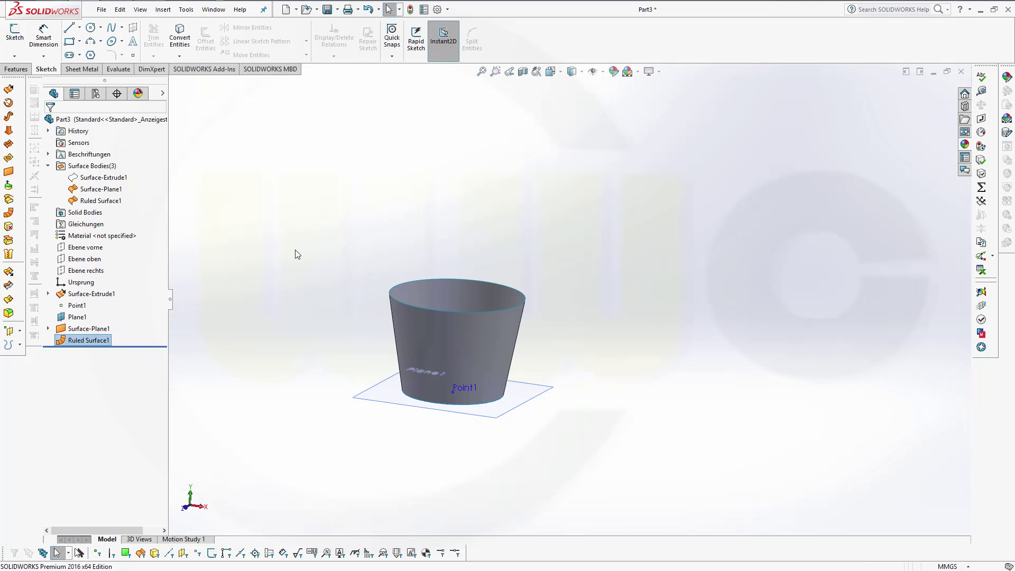
- Face-fillet the cup's tapered wall to its bottom with a 3 mm radius, reversing face set 2
middle_click_drag(384, 392, 503, 391)
scroll(677, 233, "down", 2)
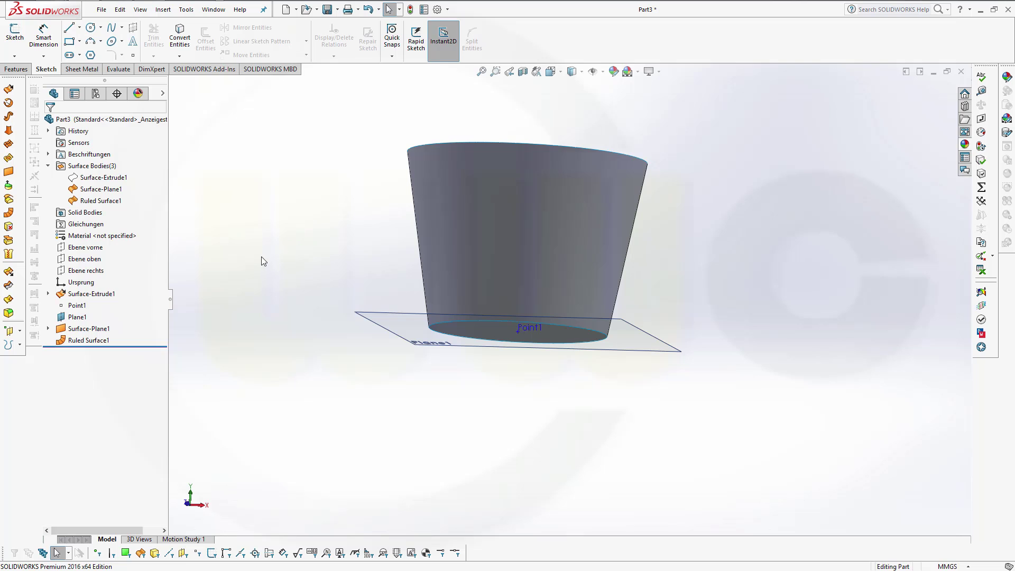
left_click(8, 328)
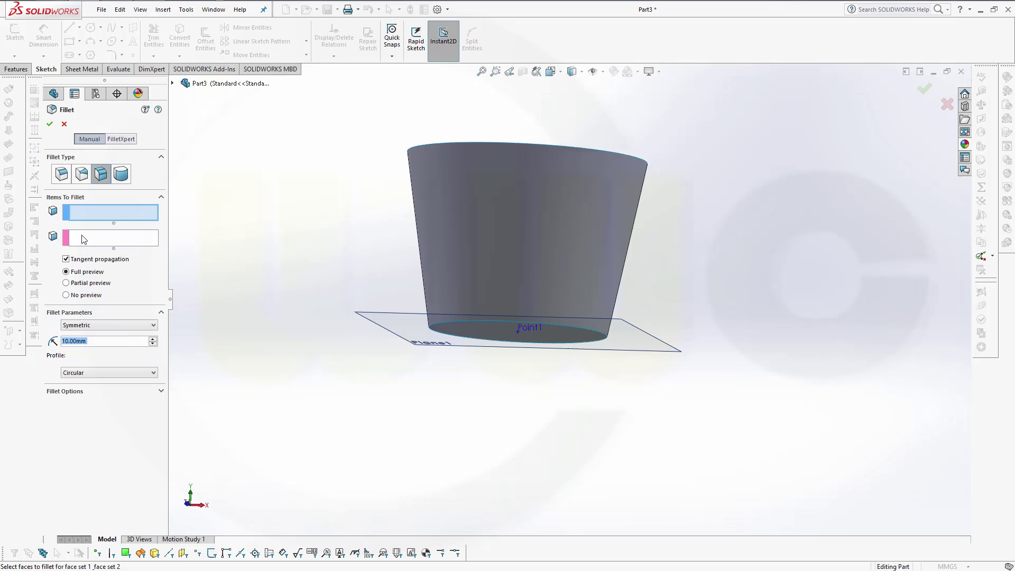
left_click(460, 244)
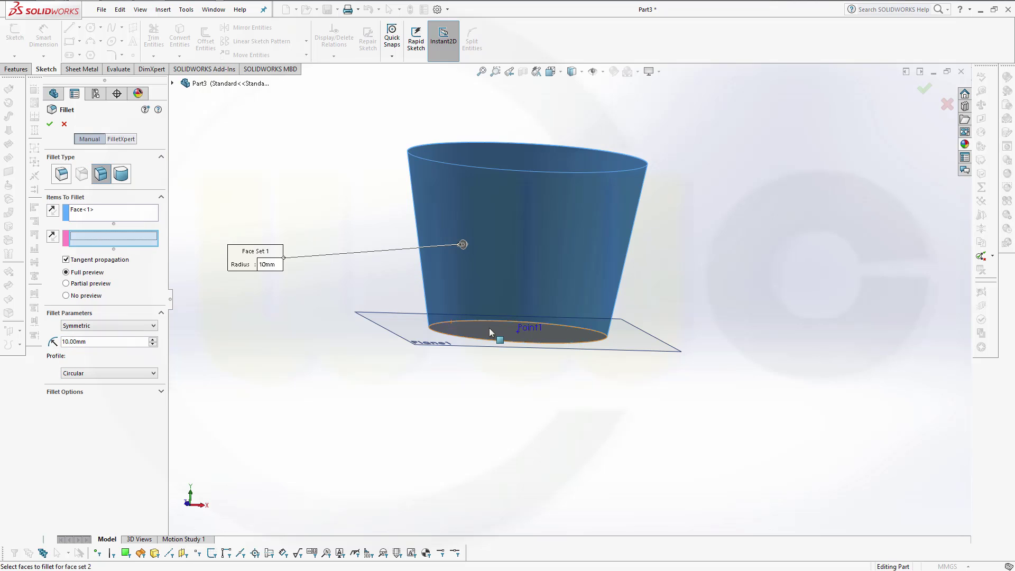
left_click(491, 332)
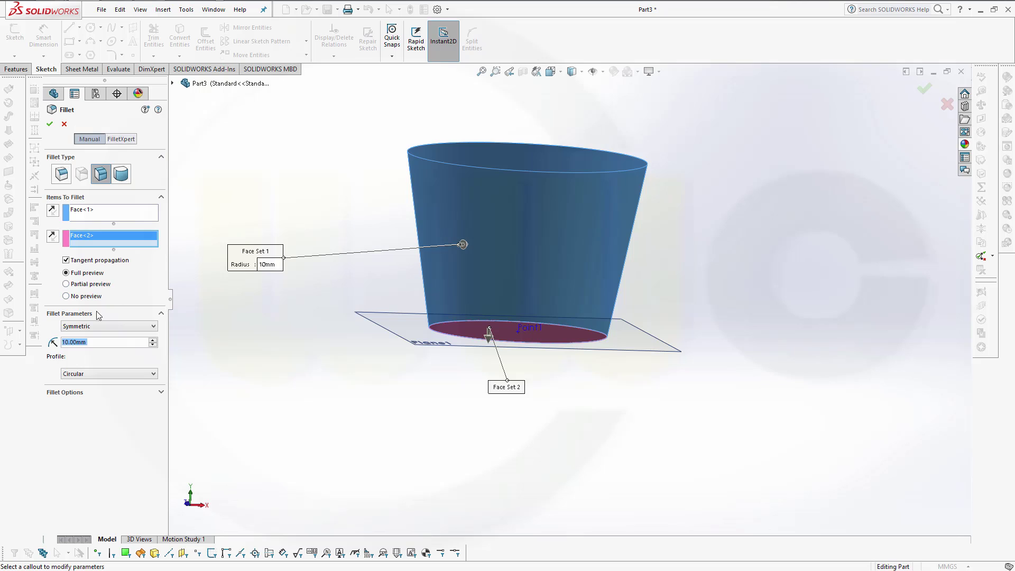
type("3")
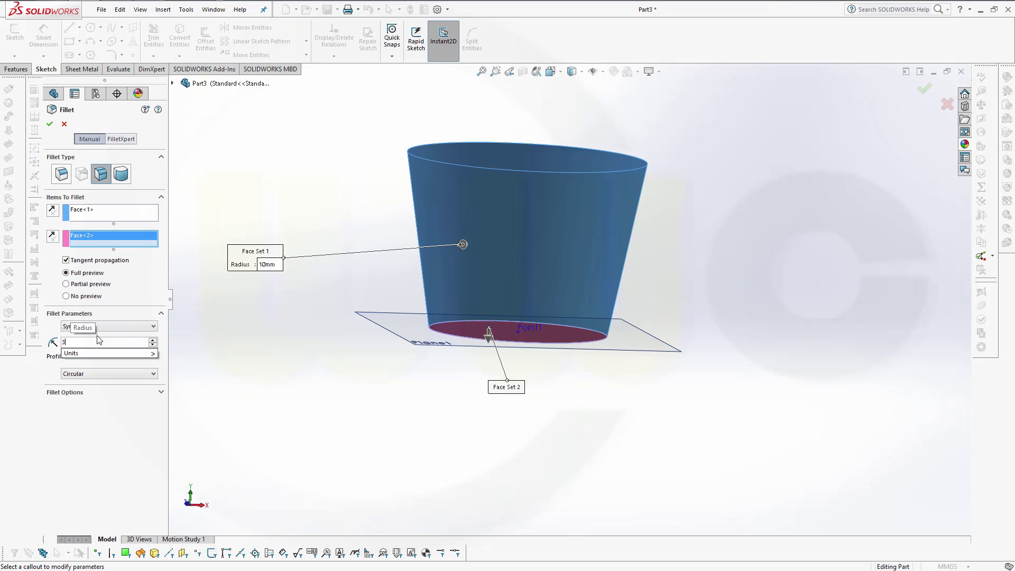
key("Return")
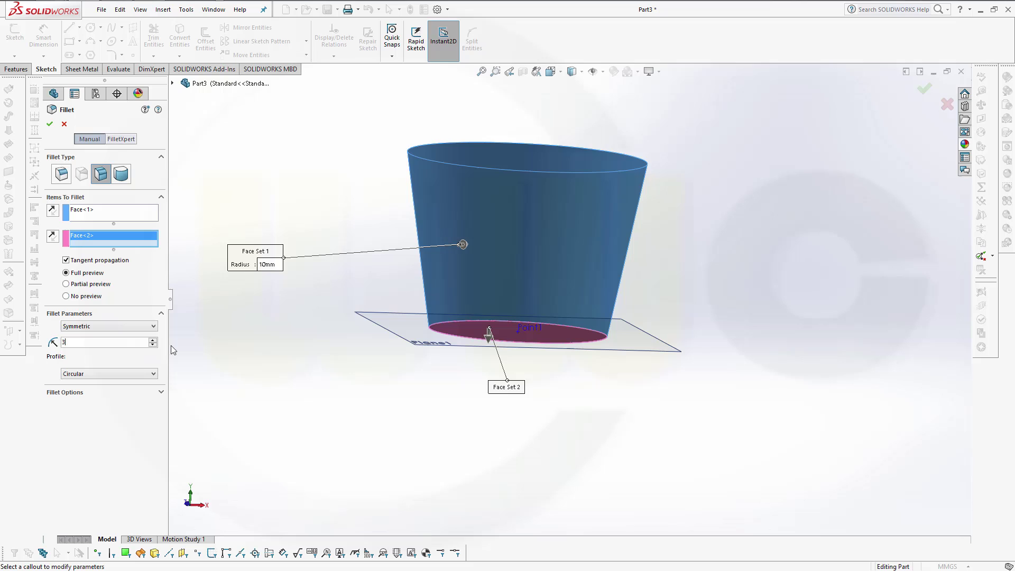
middle_click_drag(461, 422, 528, 437)
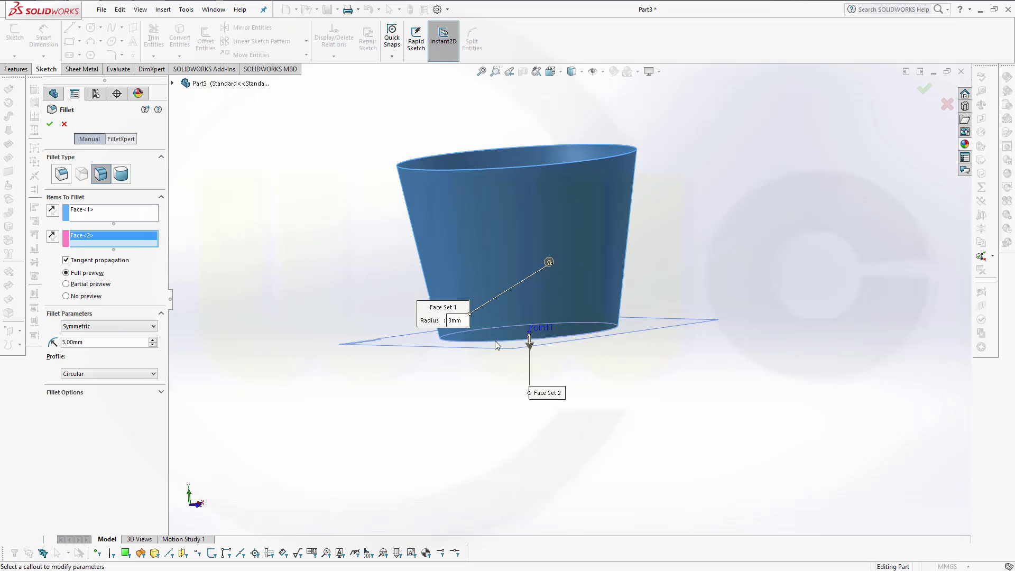
left_click(53, 238)
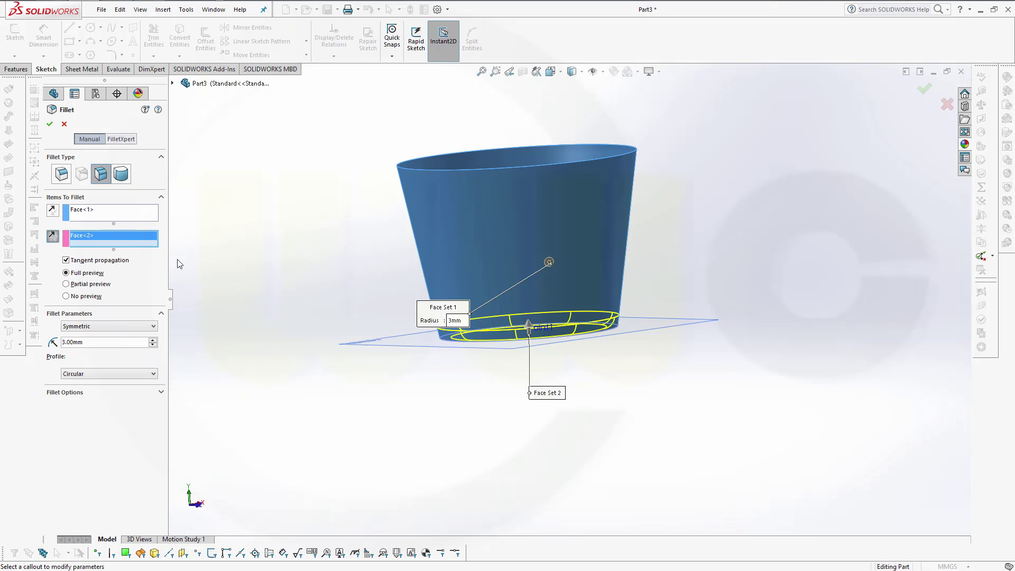
left_click(50, 124)
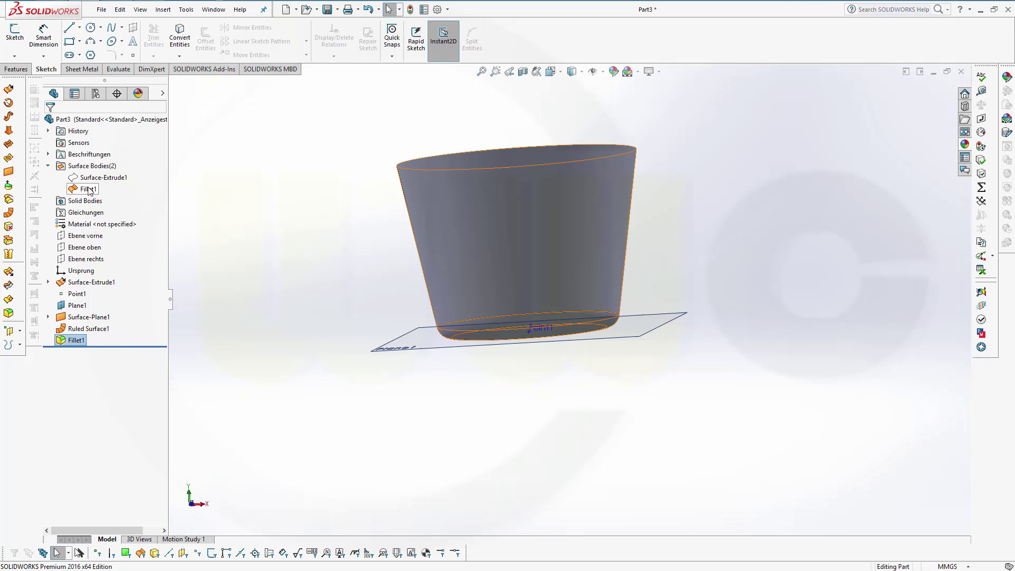
- Hide the Fillet1 cup body and orbit to view Plane1
right_click(83, 189)
left_click(87, 170)
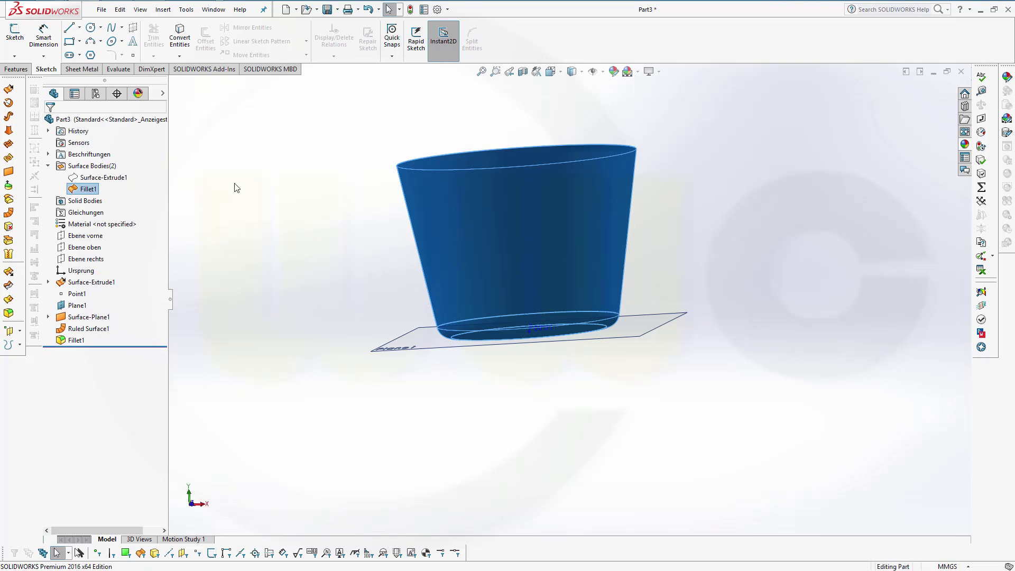
middle_click_drag(448, 151, 456, 169)
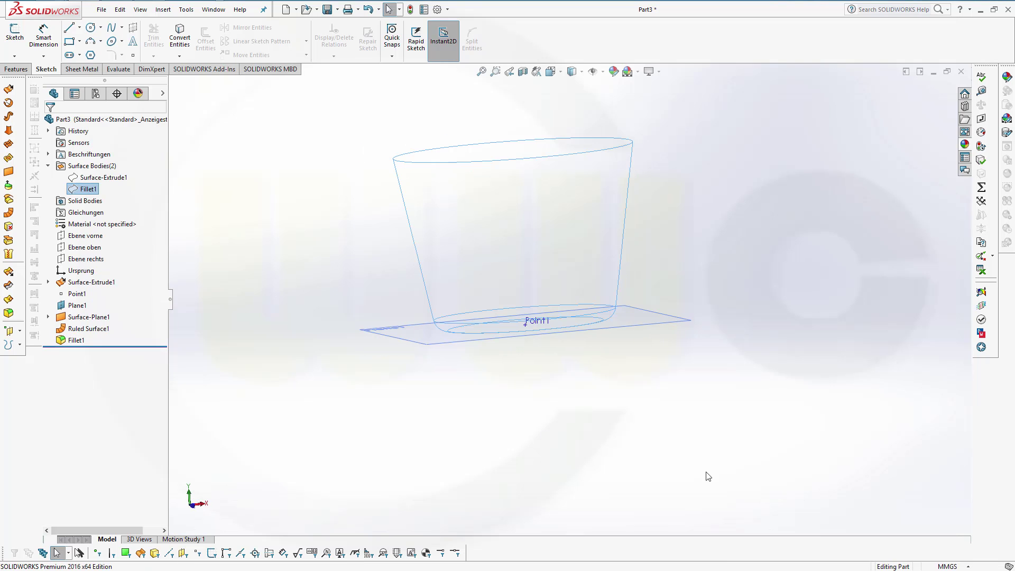
middle_click_drag(708, 477, 535, 280)
left_click(445, 182)
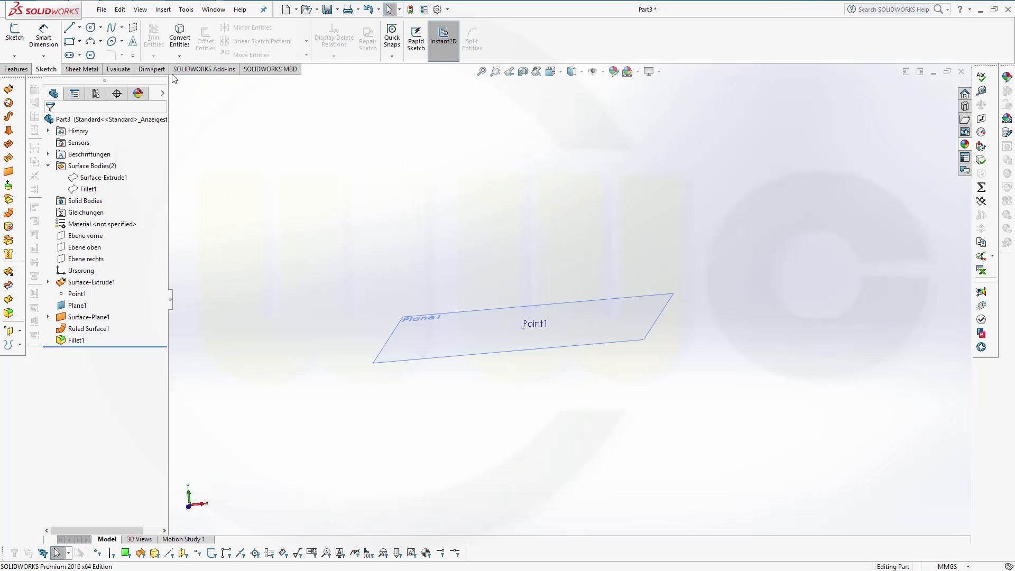
- Create Plane2 offset 2 mm from Plane1
left_click(16, 70)
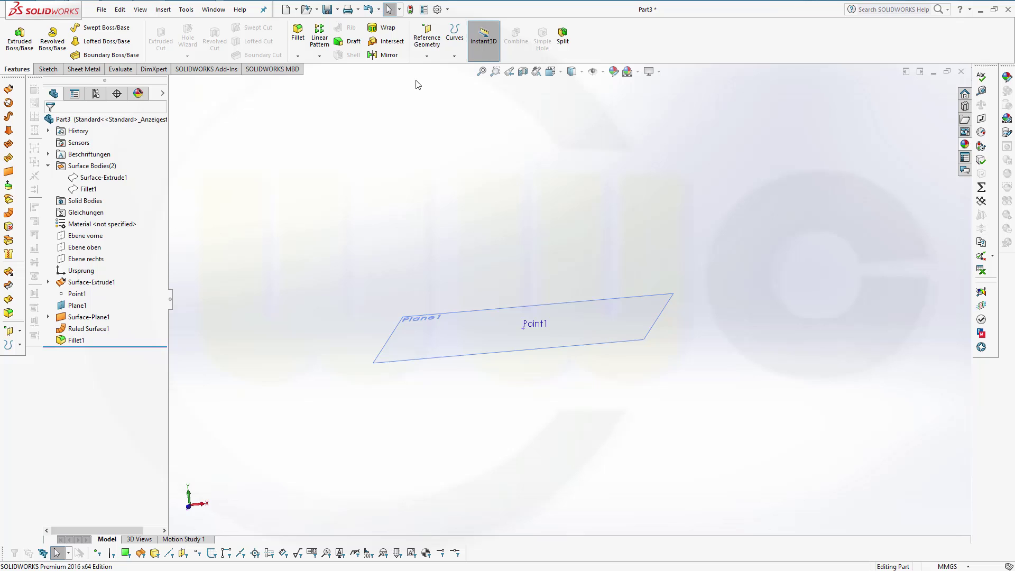
left_click(427, 56)
left_click(435, 69)
left_click(580, 345)
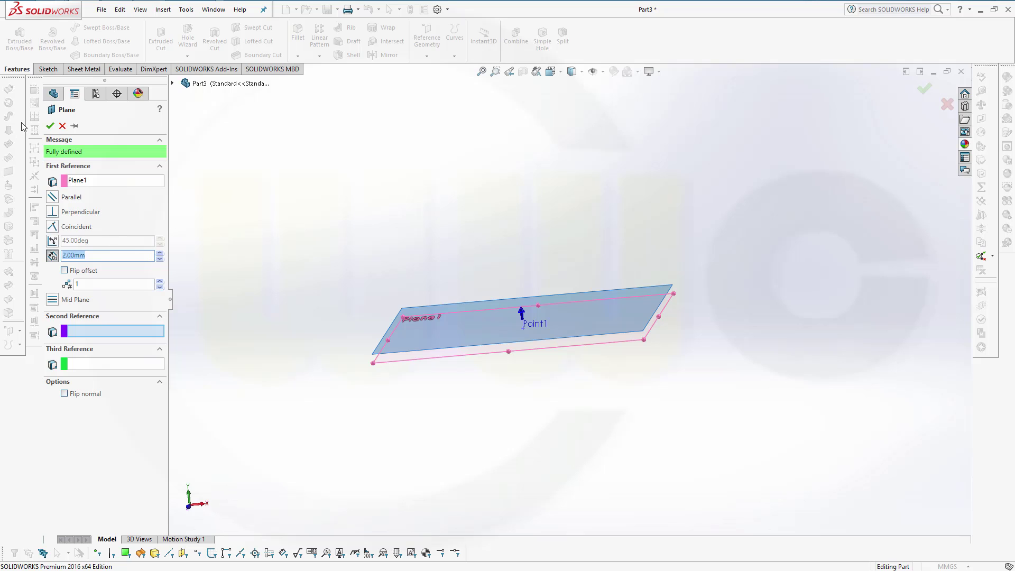
left_click(50, 125)
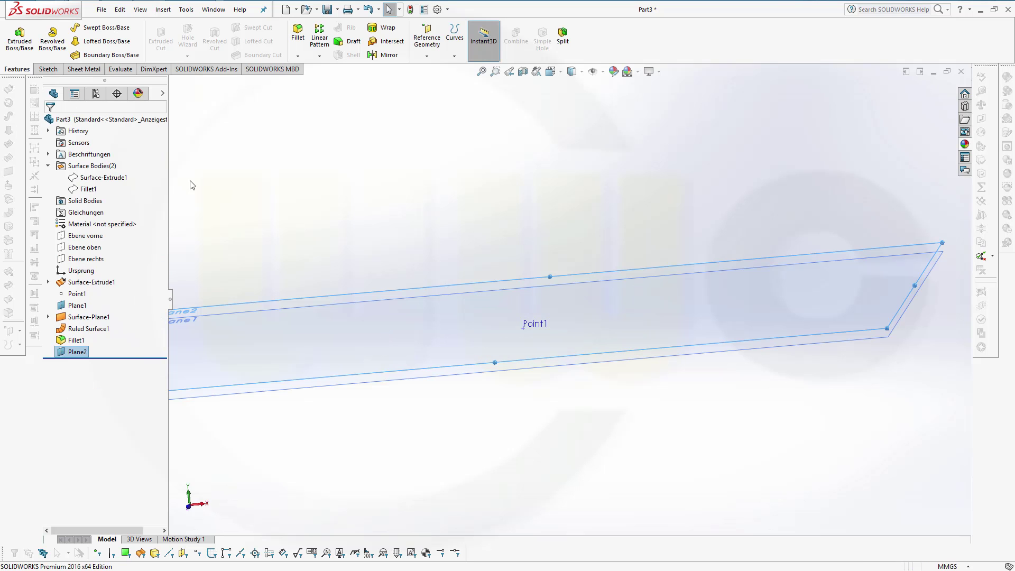
- Show Sketch2 under Surface-Plane1 so its circle is visible in the view
left_click(354, 198)
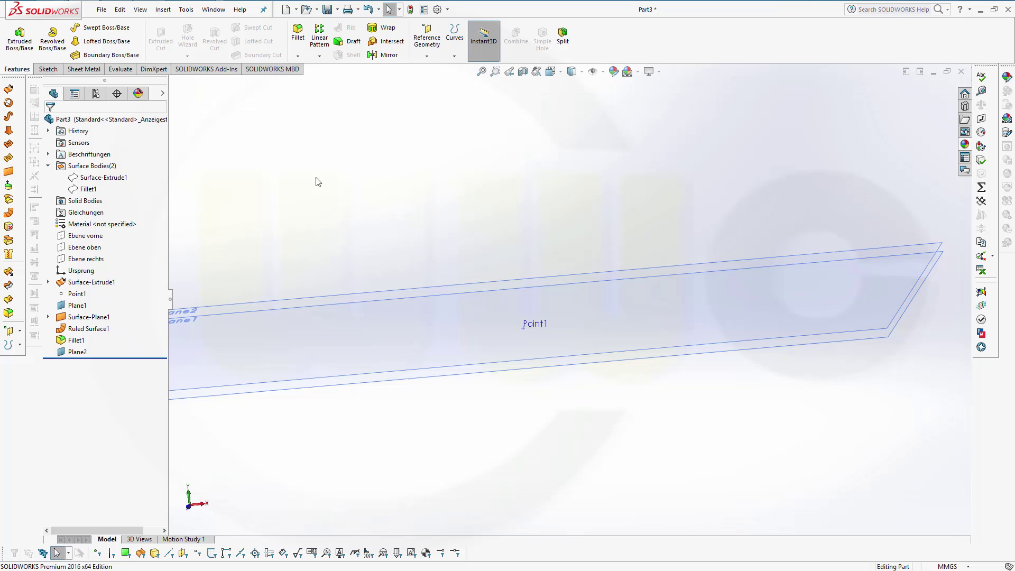
left_click(48, 69)
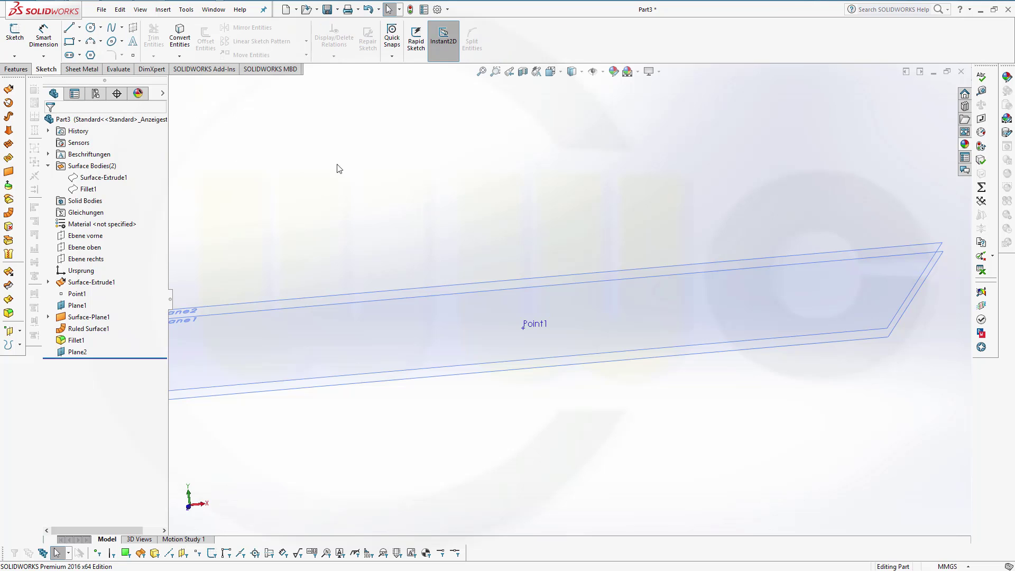
left_click(436, 287)
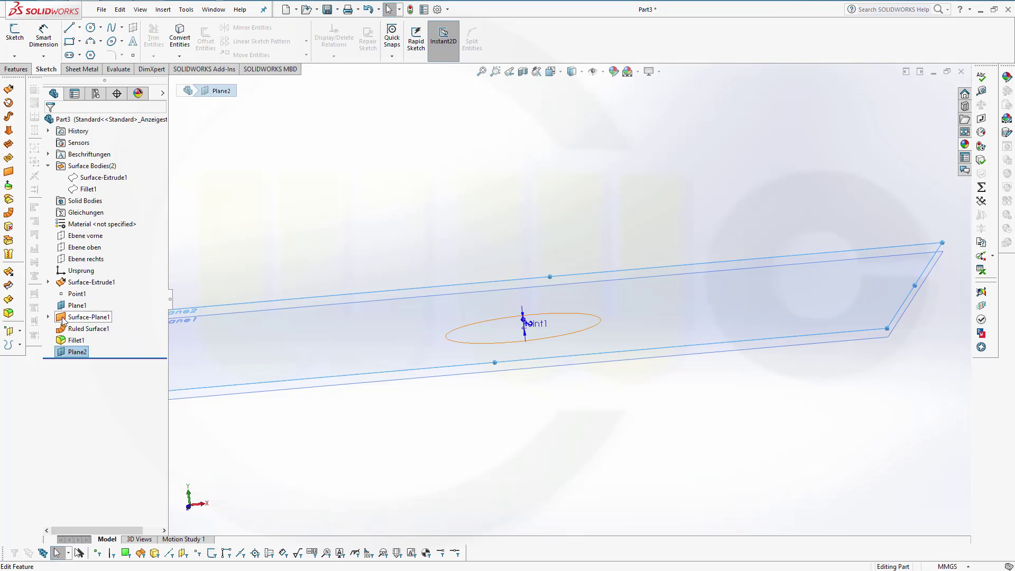
left_click(48, 318)
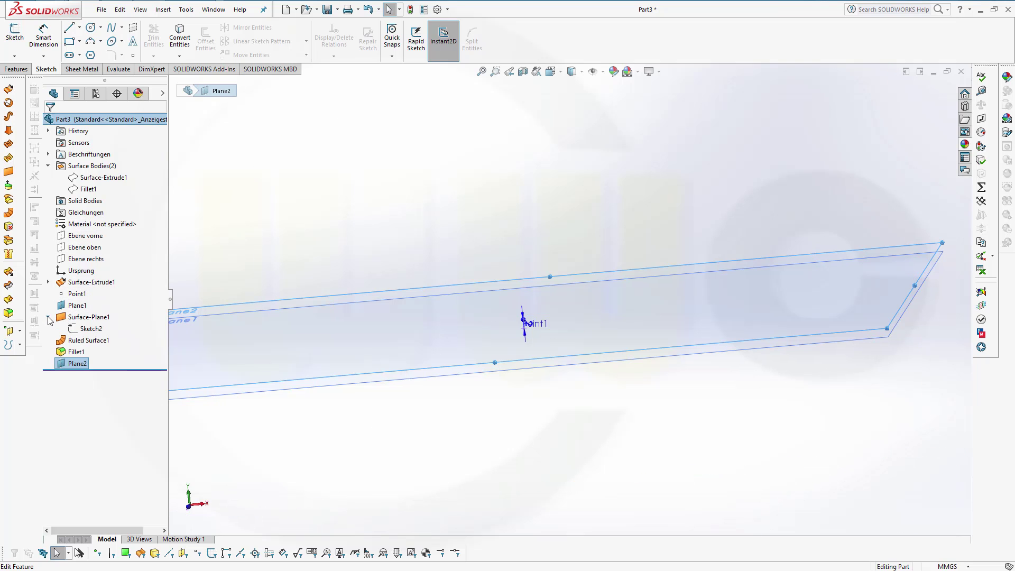
right_click(88, 329)
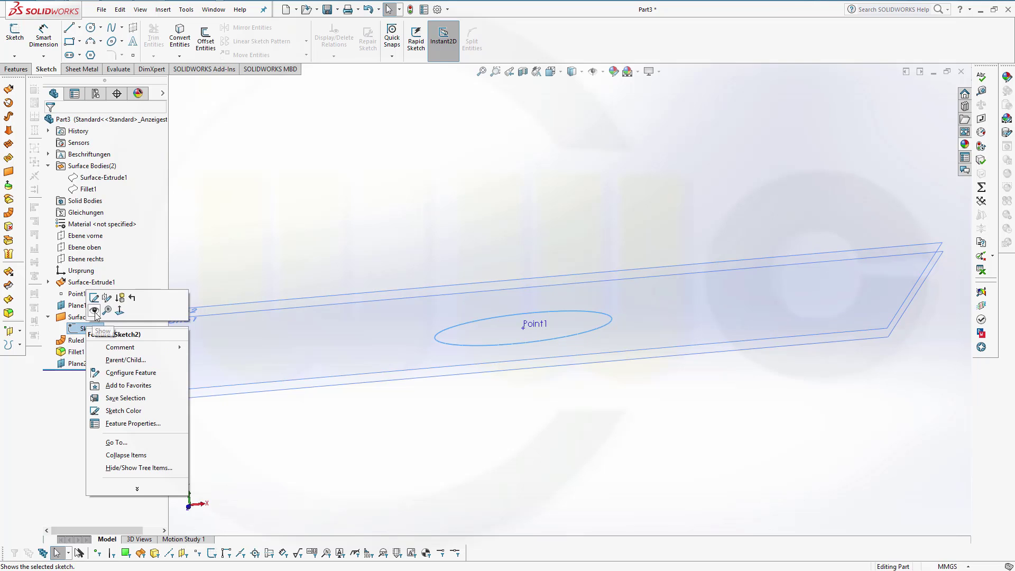
left_click(94, 311)
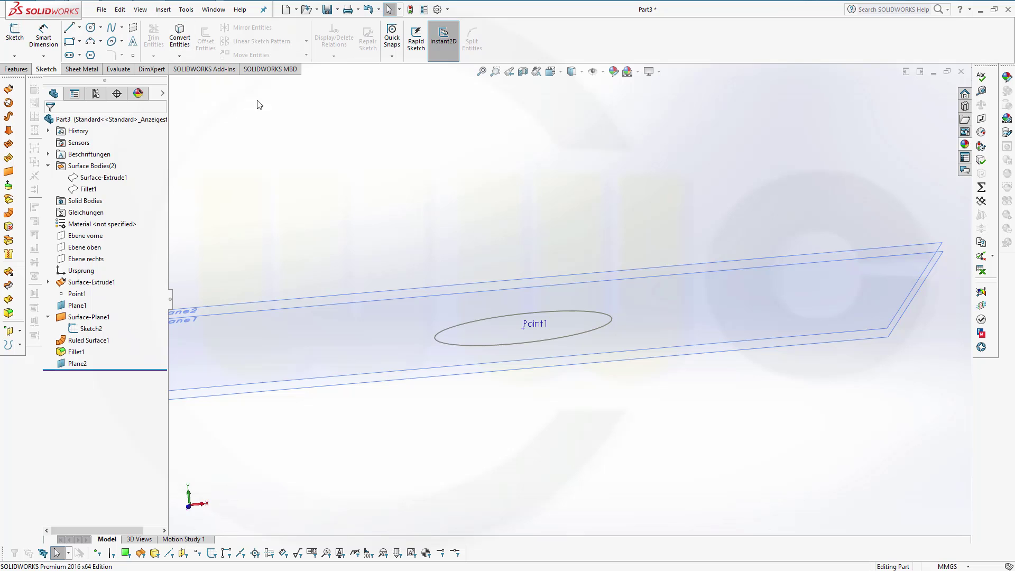
left_click(471, 345)
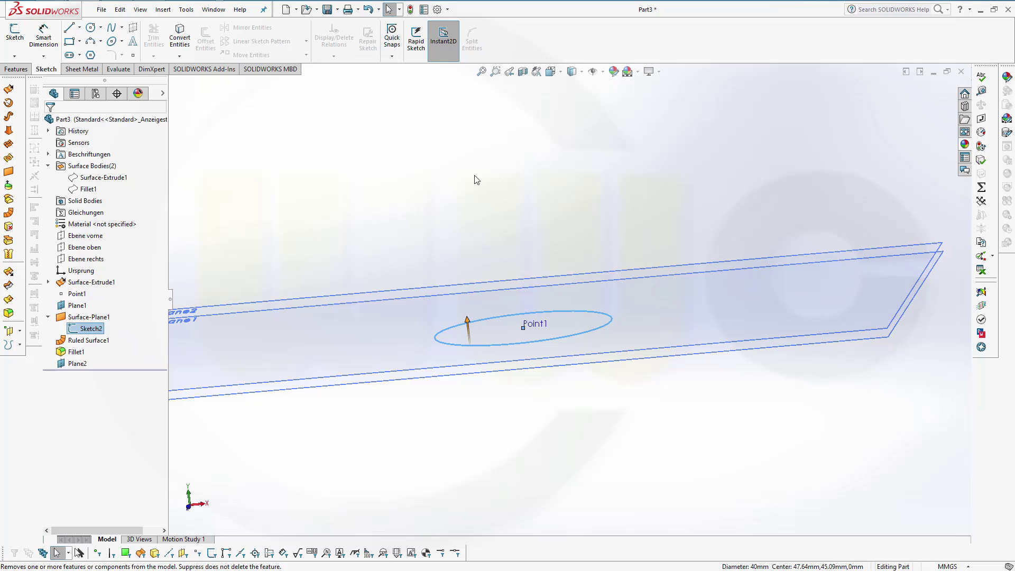
left_click(404, 172)
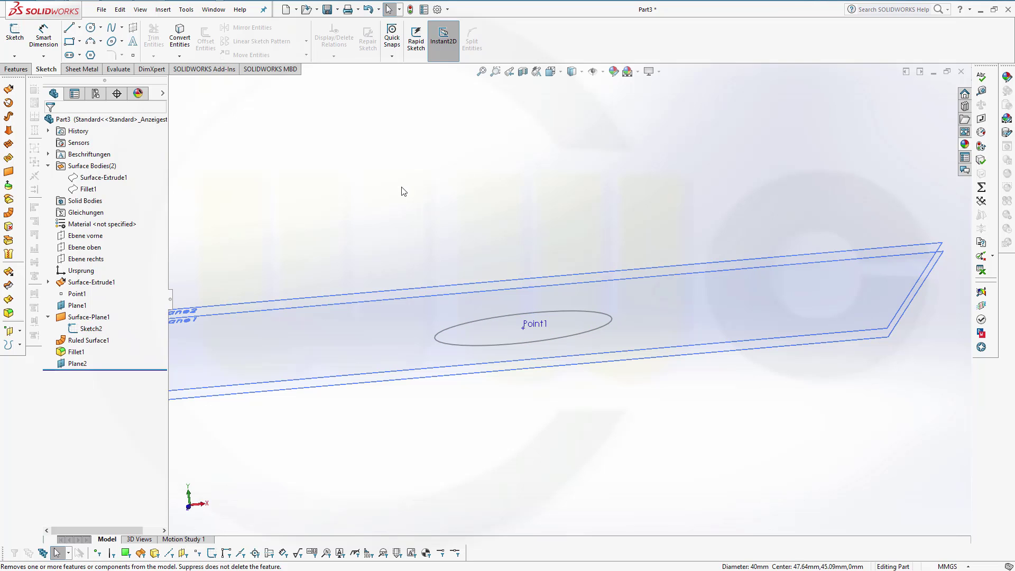
- Create Sketch3 on Plane2 by converting the Sketch2 circle, then exit the sketch
left_click(14, 33)
left_click(392, 291)
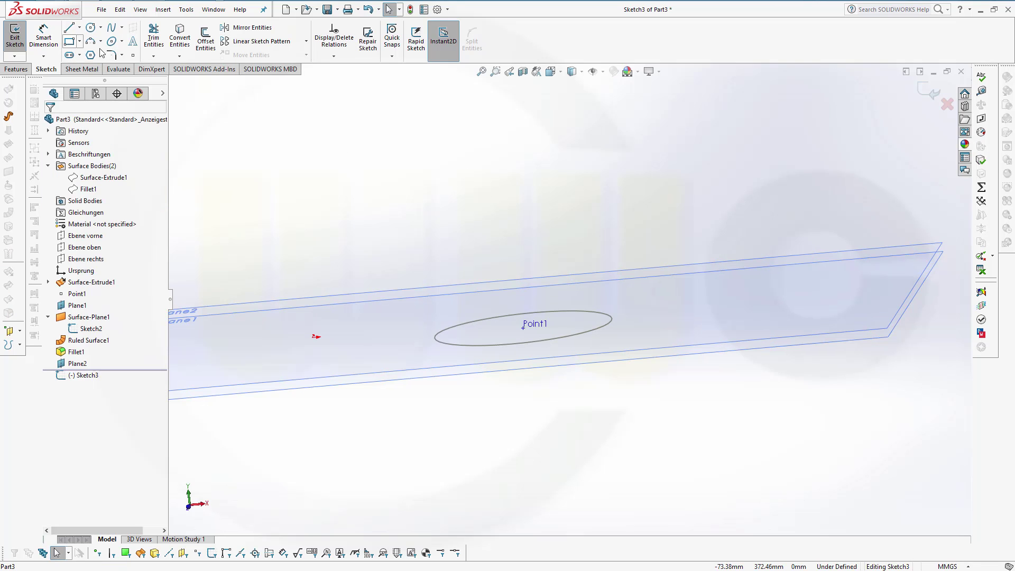
left_click(179, 38)
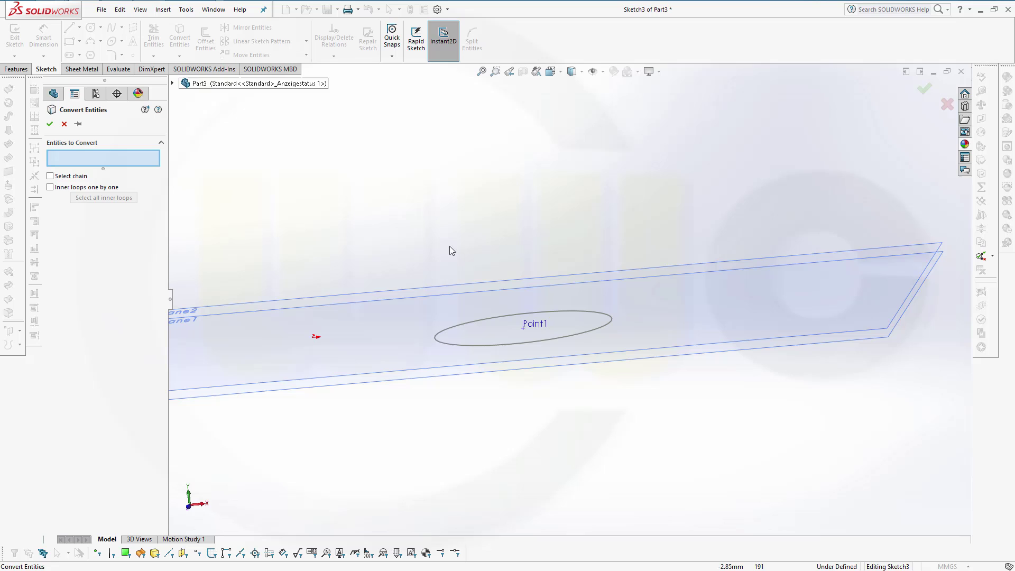
left_click(462, 345)
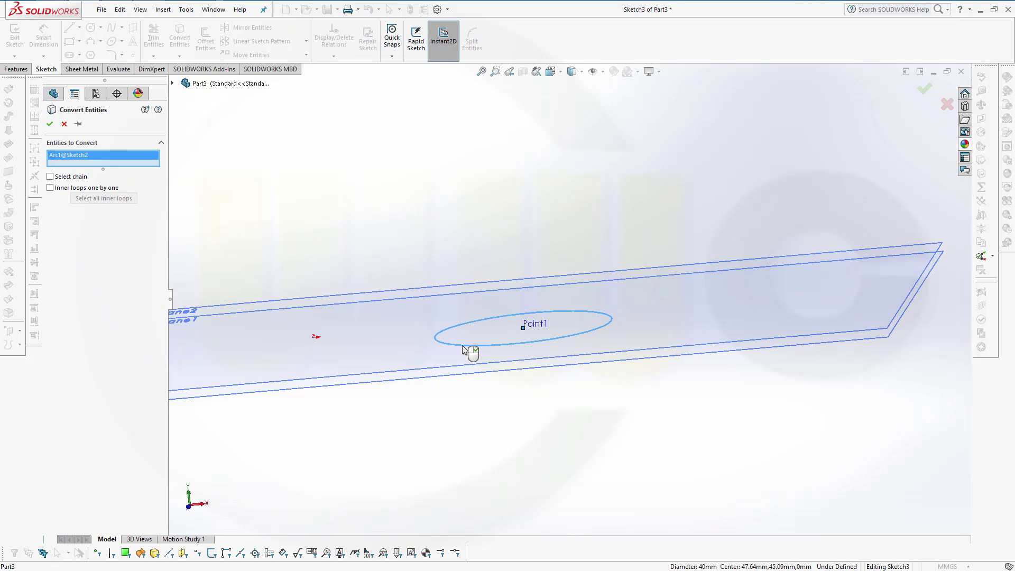
left_click(49, 124)
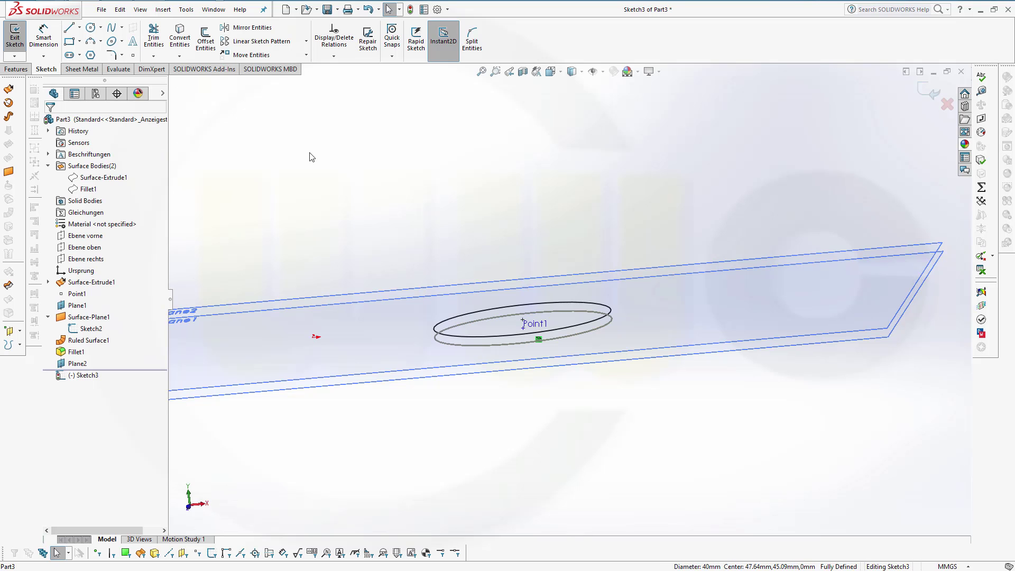
left_click(929, 93)
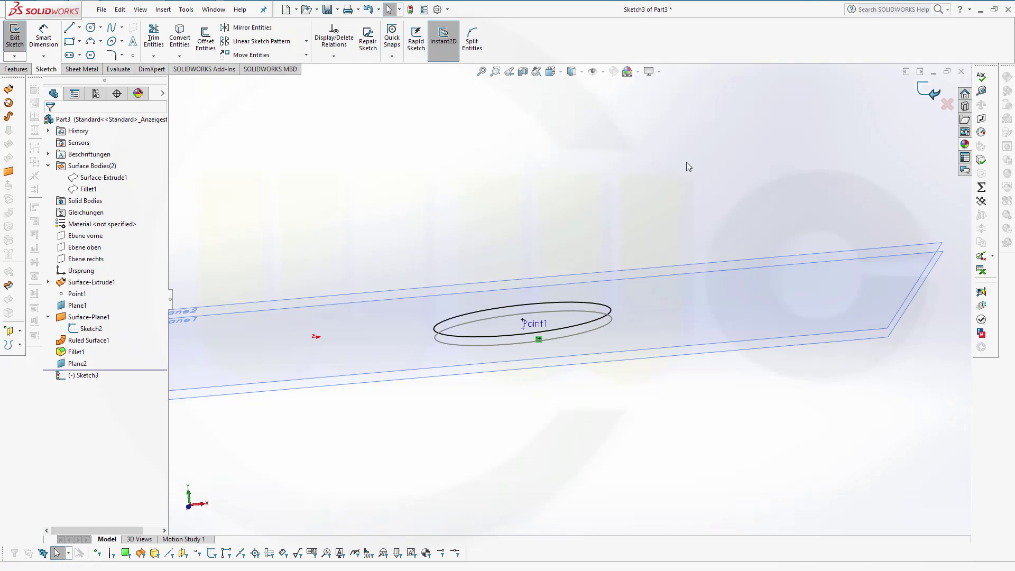
right_click(83, 331)
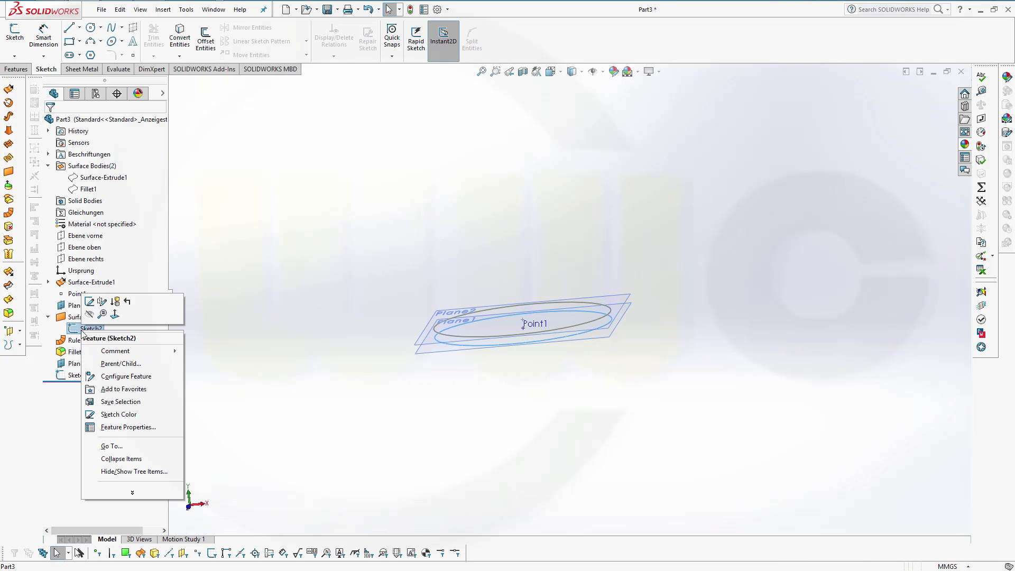
- Hide Sketch2 and create a flat disc bounded by the Sketch3 oval on Plane2
left_click(128, 303)
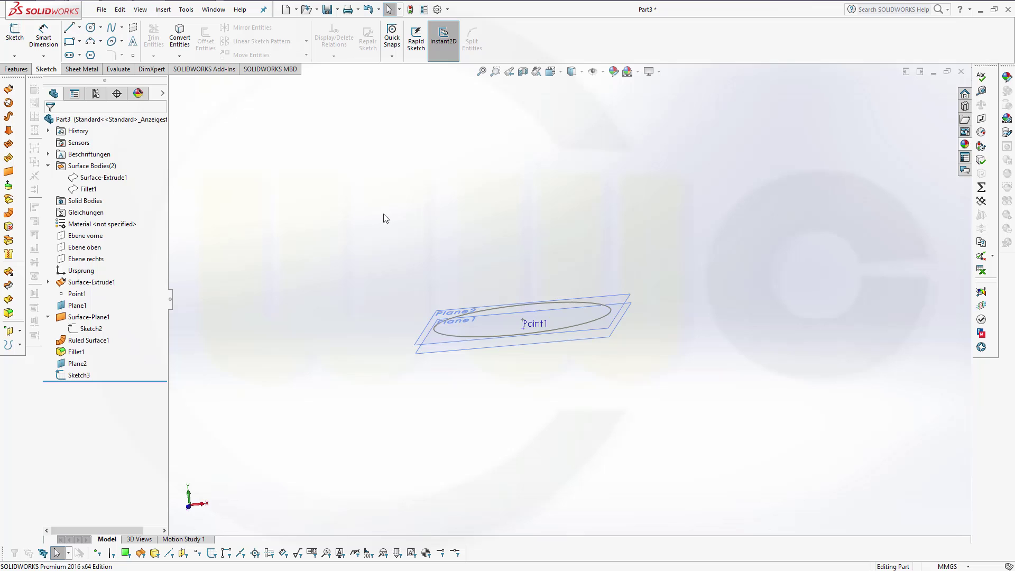
mouse_move(414, 216)
middle_mouse_down()
mouse_move(394, 197)
mouse_move(407, 217)
middle_mouse_up()
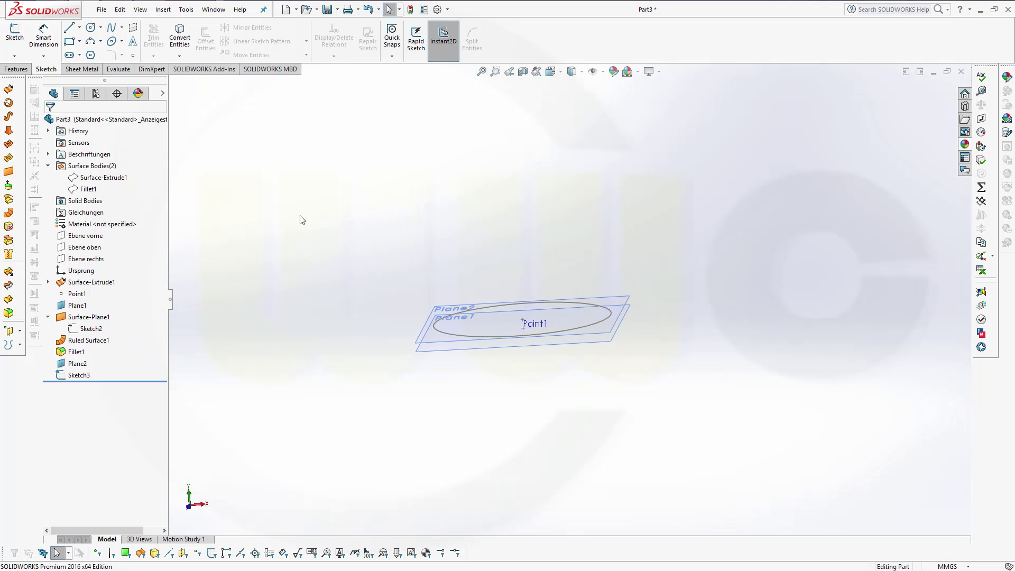
left_click(9, 172)
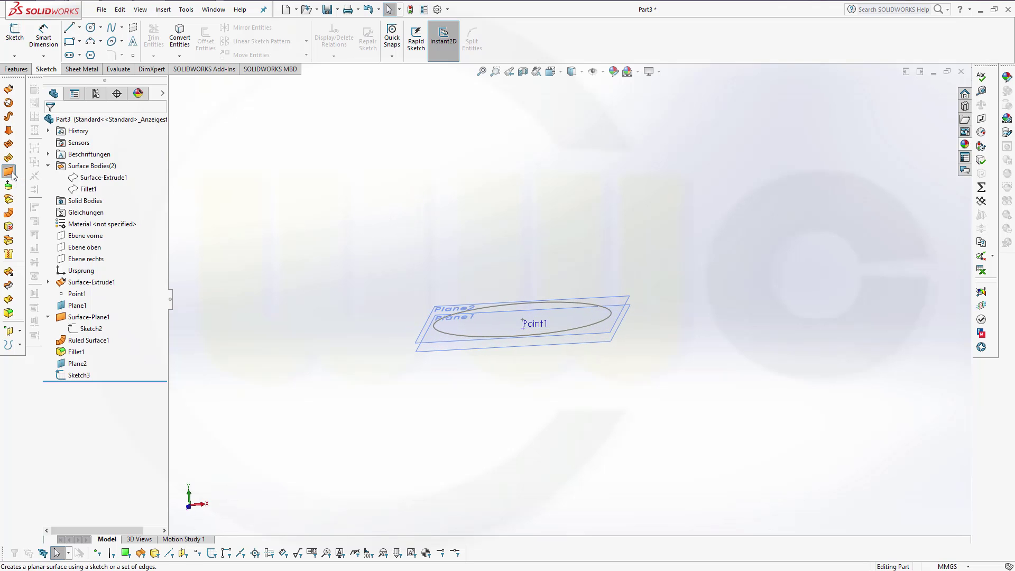
left_click(585, 325)
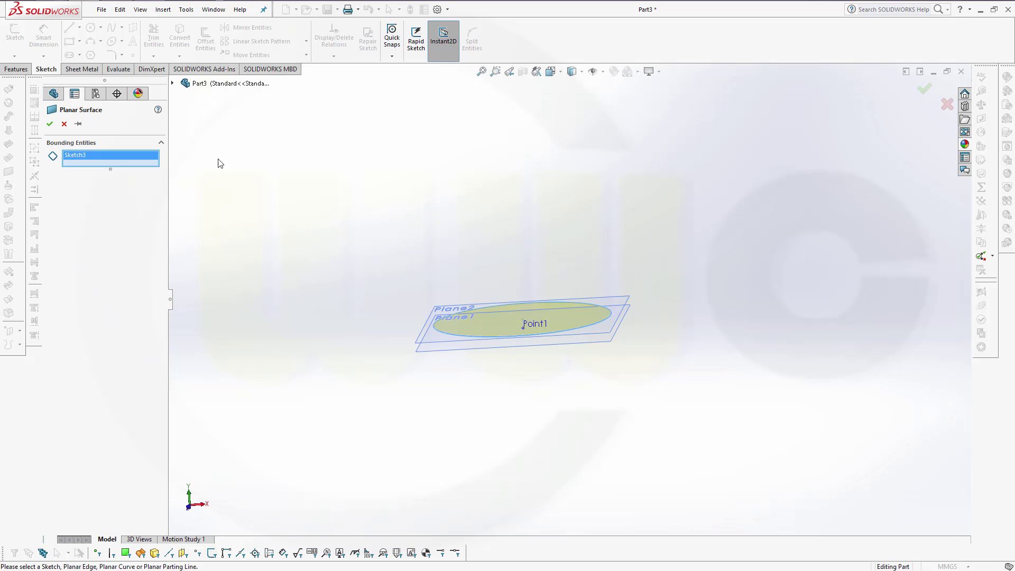
left_click(50, 125)
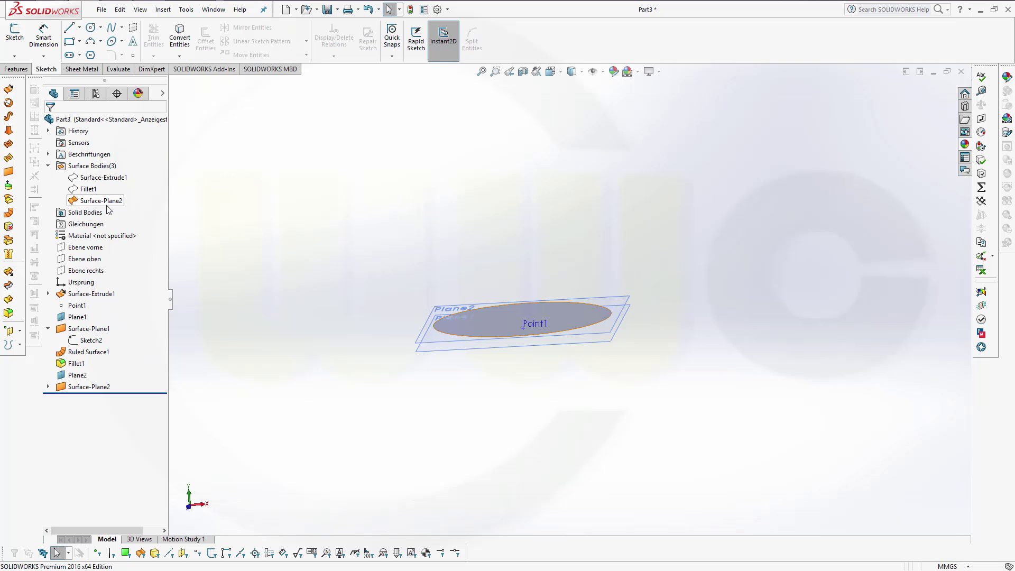
- Rule a 40 mm wall tapered 10° from Plane2 downward off the oval edge, on the alternate side
left_click(9, 213)
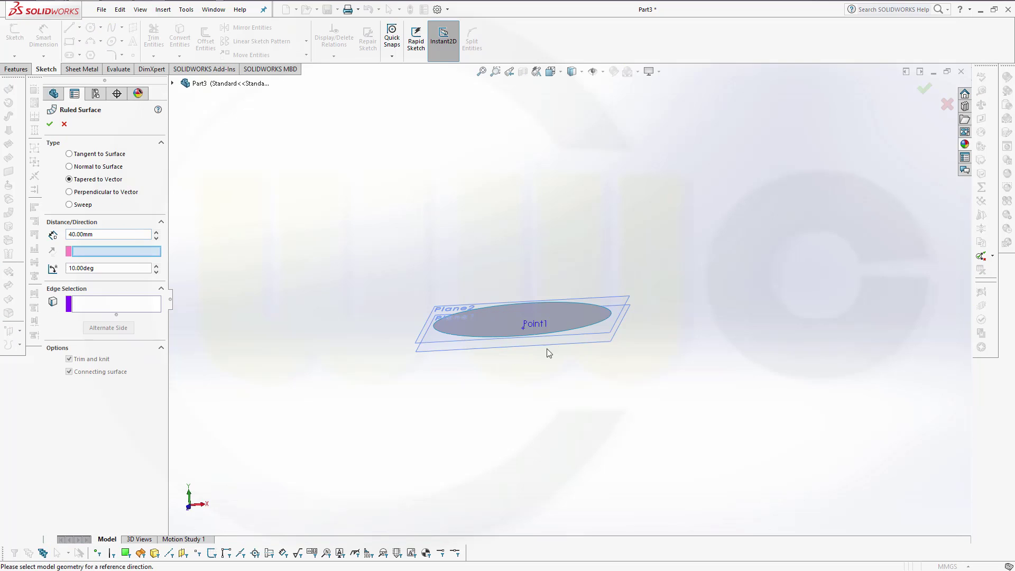
left_click(456, 342)
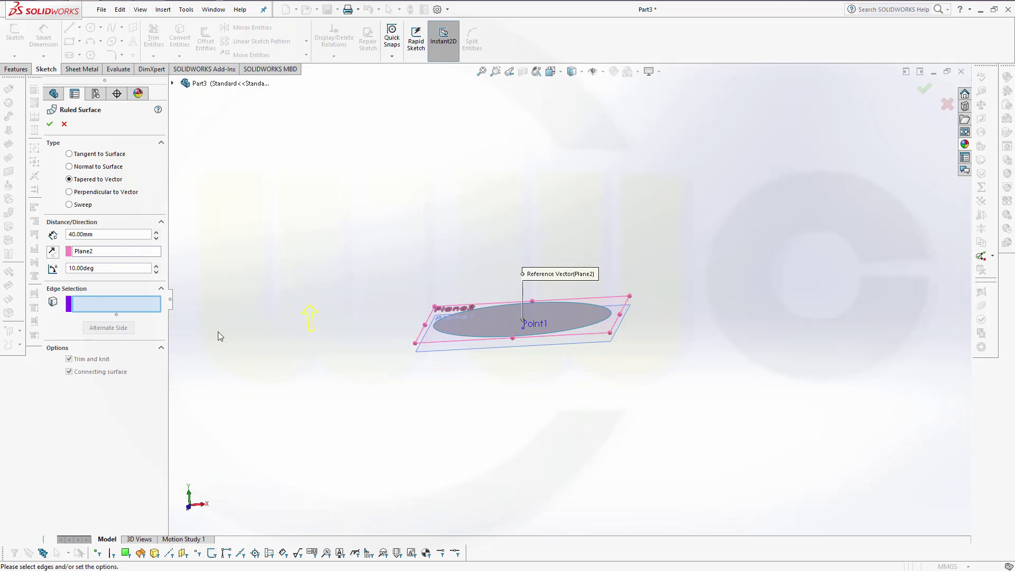
left_click(569, 330)
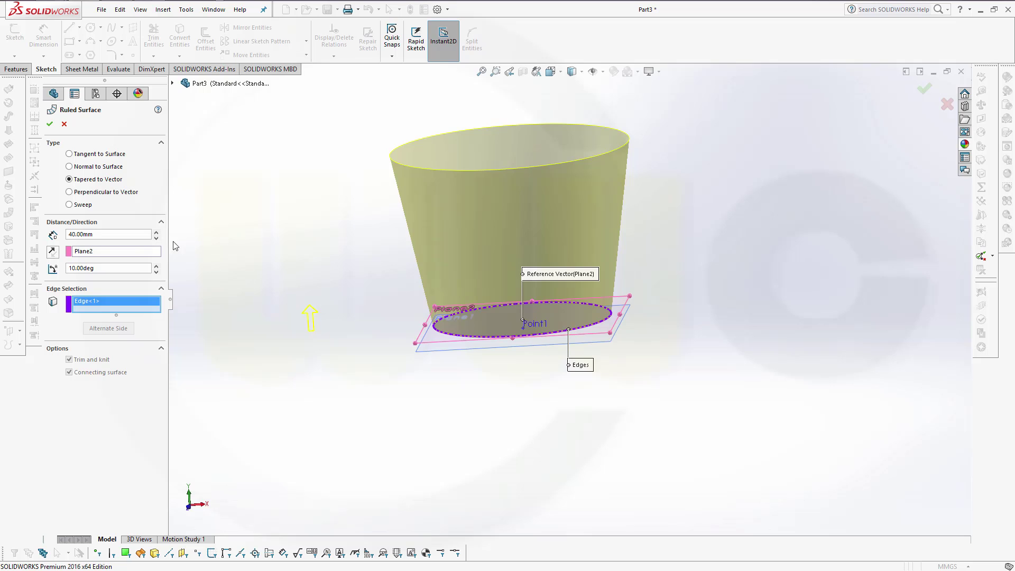
left_click(173, 83)
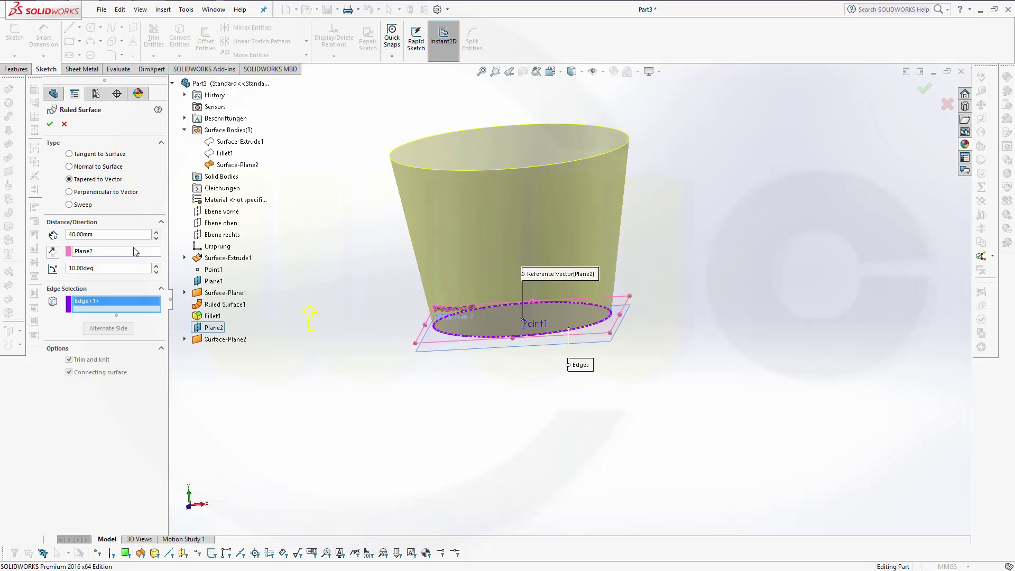
left_click(53, 253)
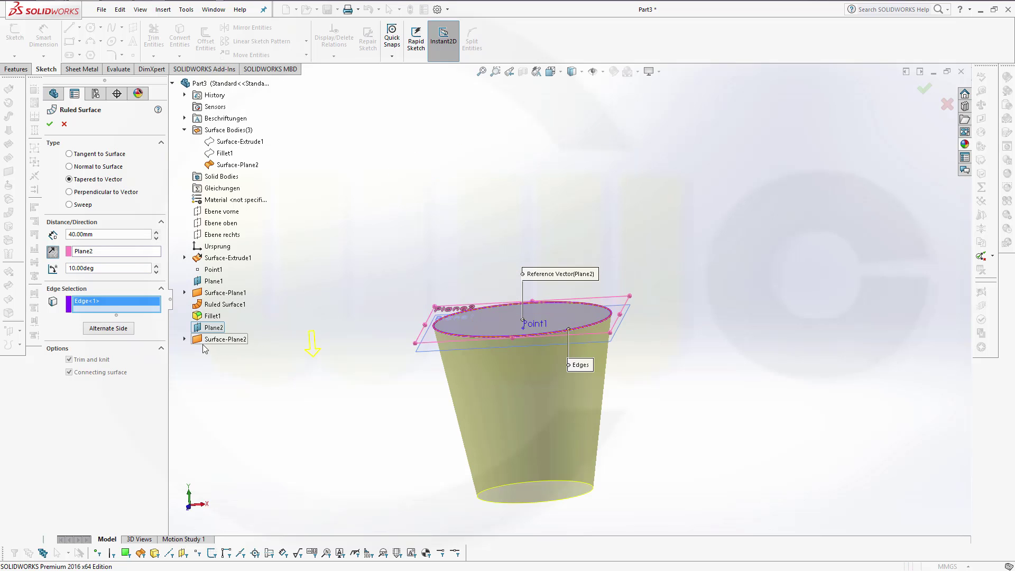
left_click(119, 330)
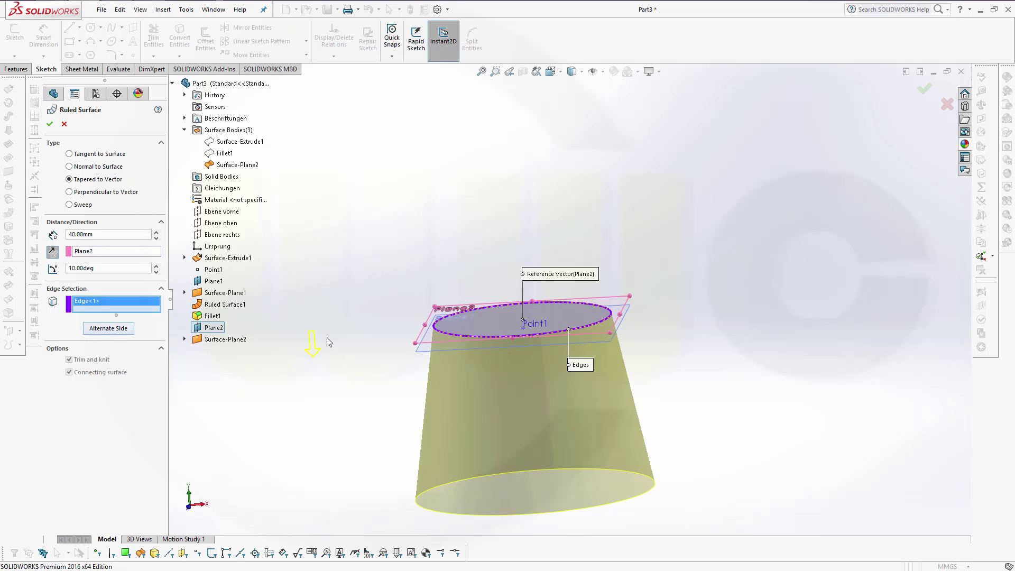
left_click(49, 126)
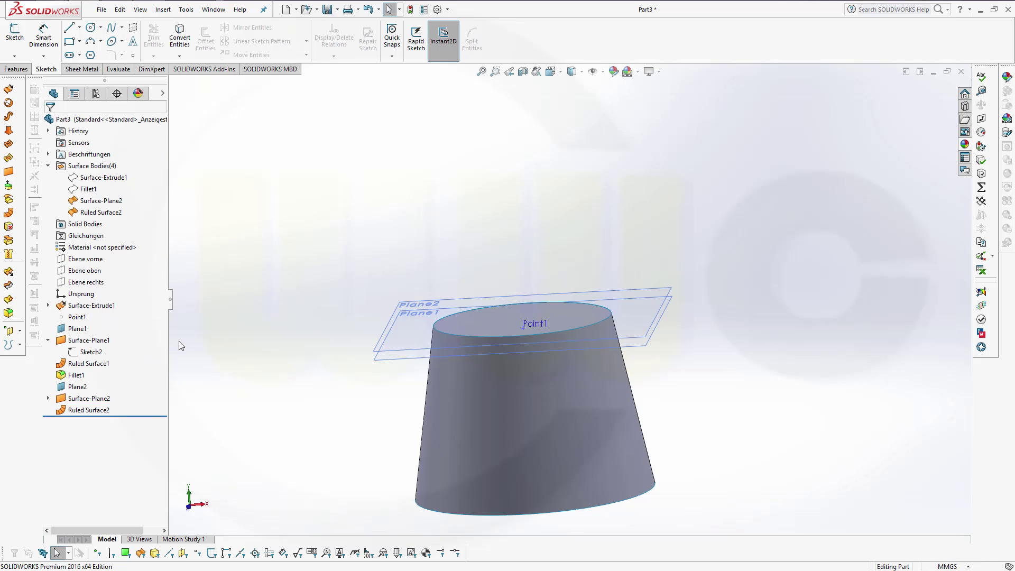
- Join the cone's side face to the flat top disc with a 3 mm face fillet, Fillet2
left_click(8, 313)
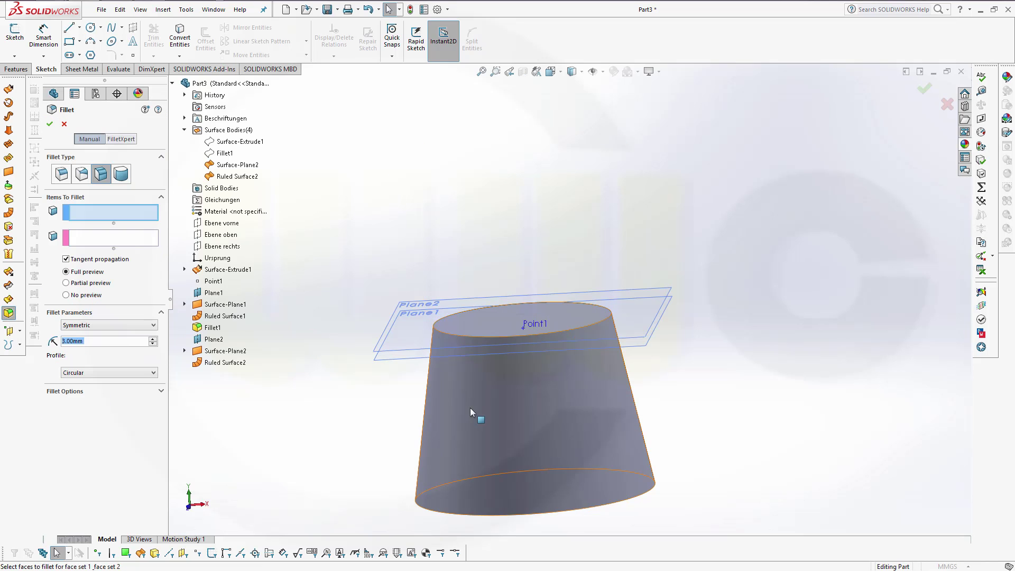
left_click(495, 432)
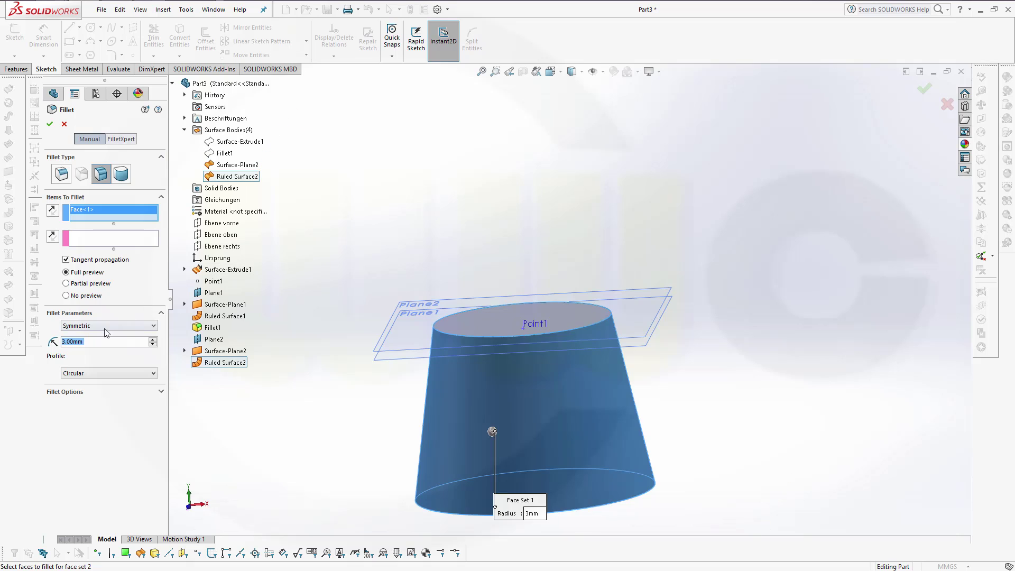
left_click(98, 241)
left_click(484, 329)
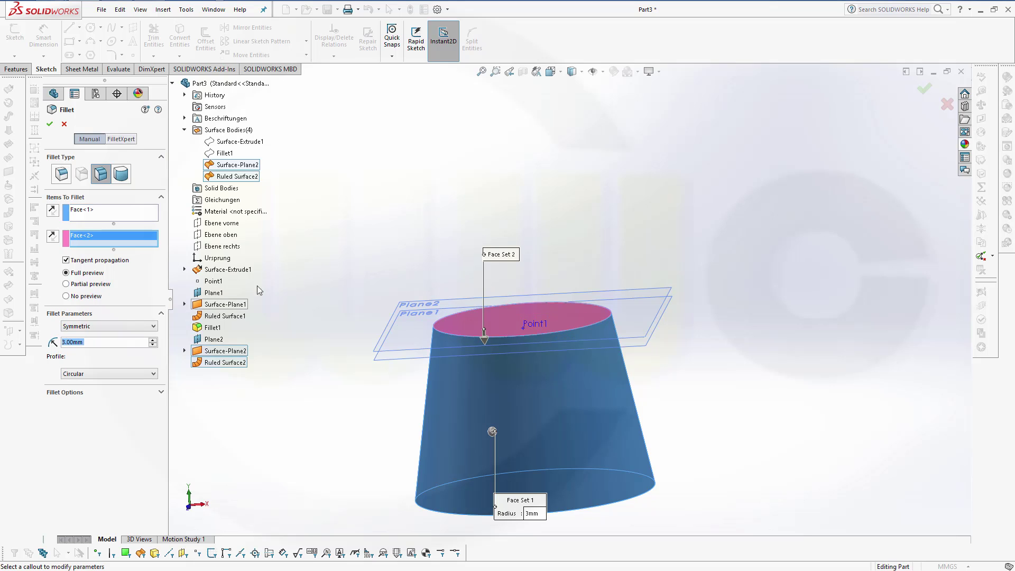
middle_click_drag(290, 280, 413, 242)
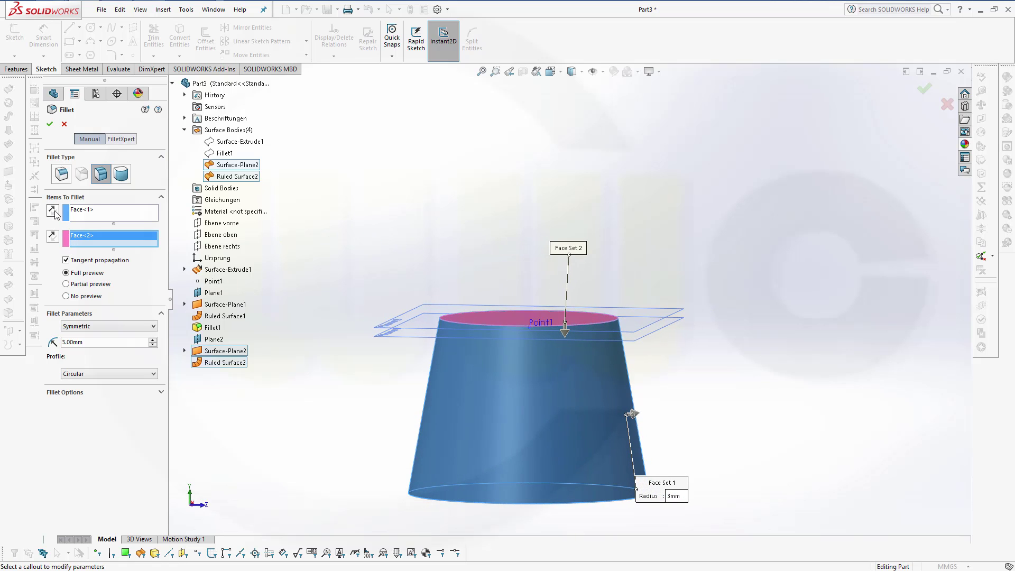
left_click(50, 123)
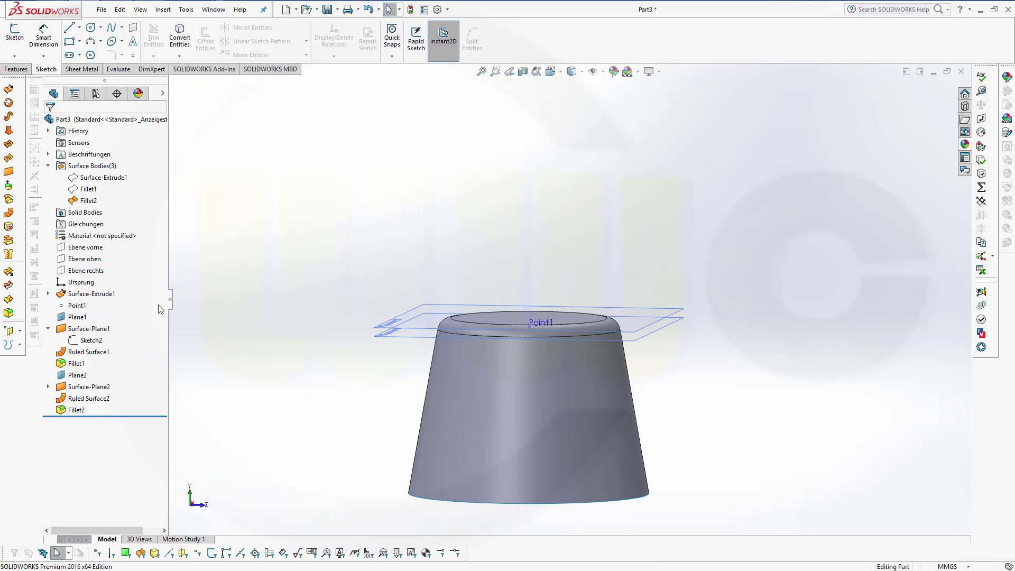
- Hide reference planes Plane1 and Plane2
right_click(84, 321)
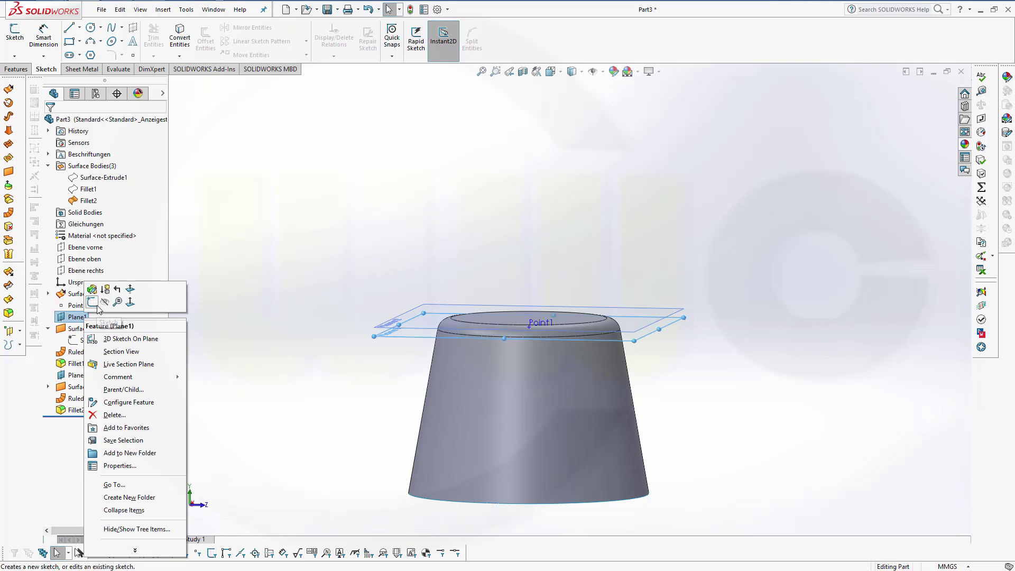
left_click(104, 301)
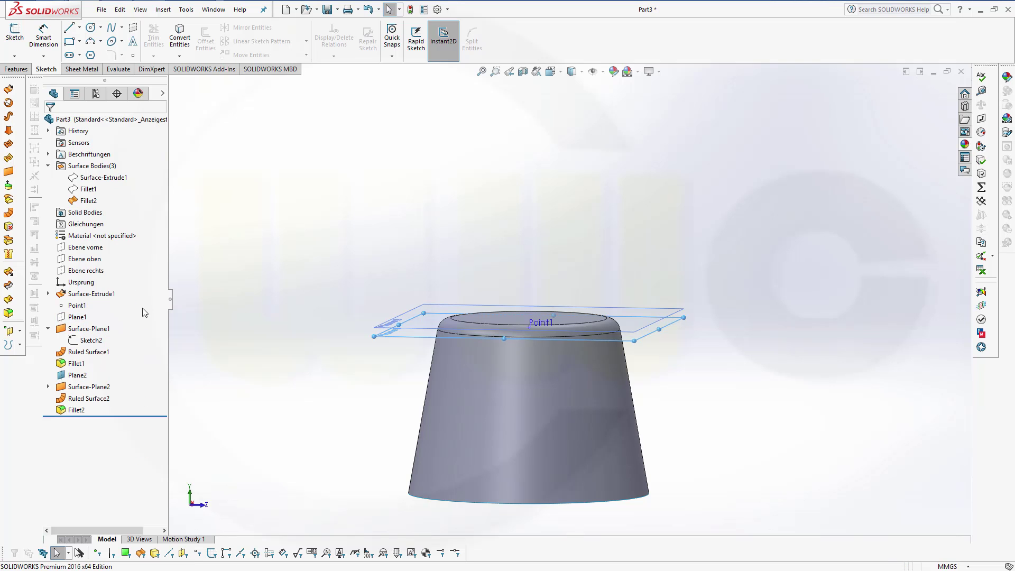
right_click(77, 375)
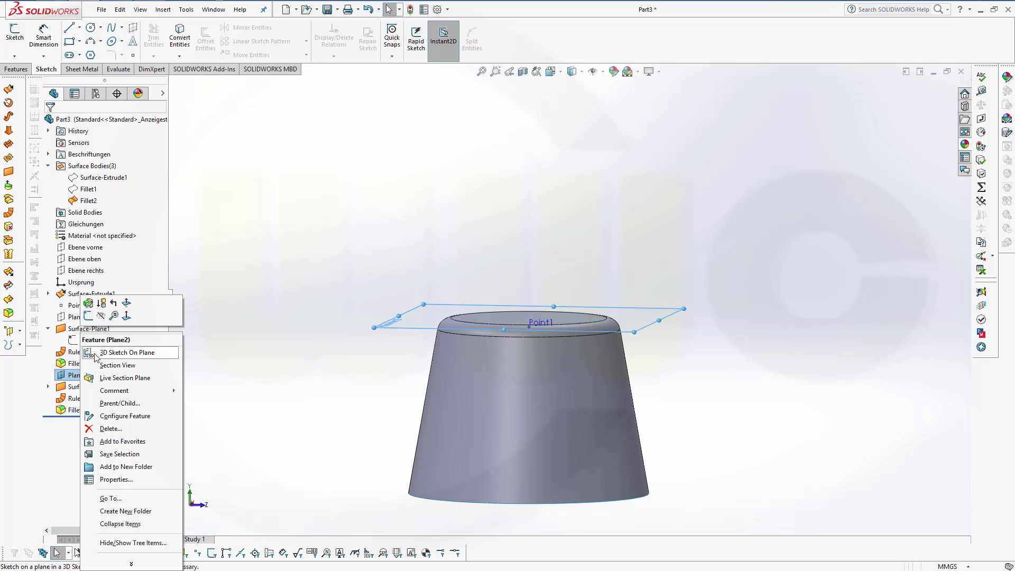
left_click(101, 316)
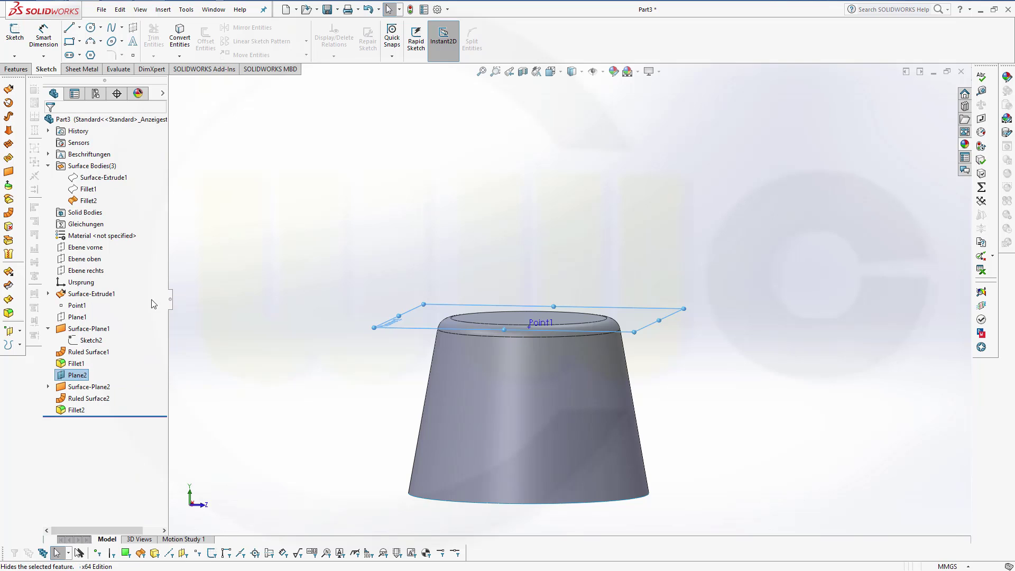
- Show the Fillet1 and Surface-Extrude1 bodies again and switch to the front view
right_click(82, 191)
left_click(90, 173)
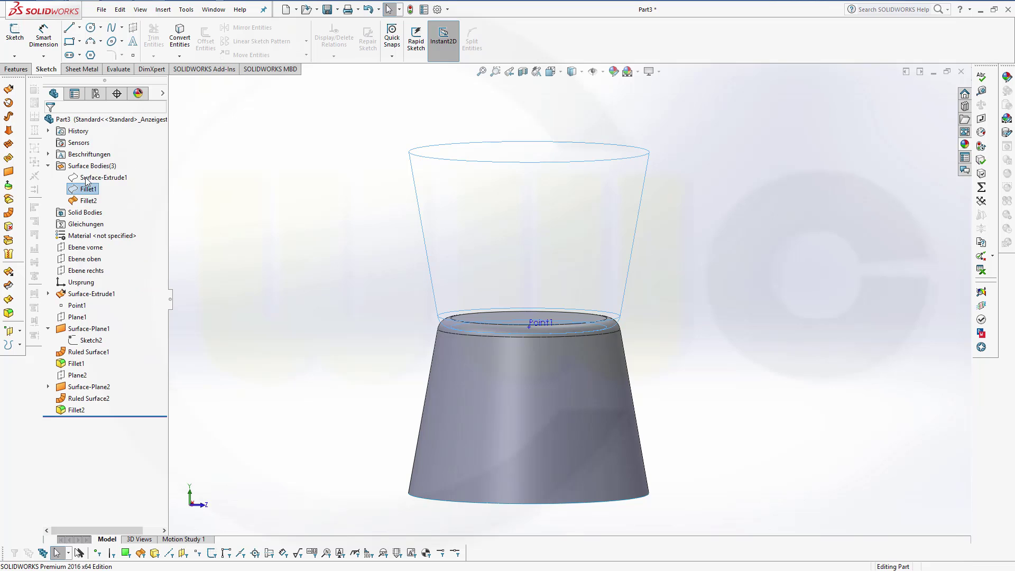
right_click(94, 181)
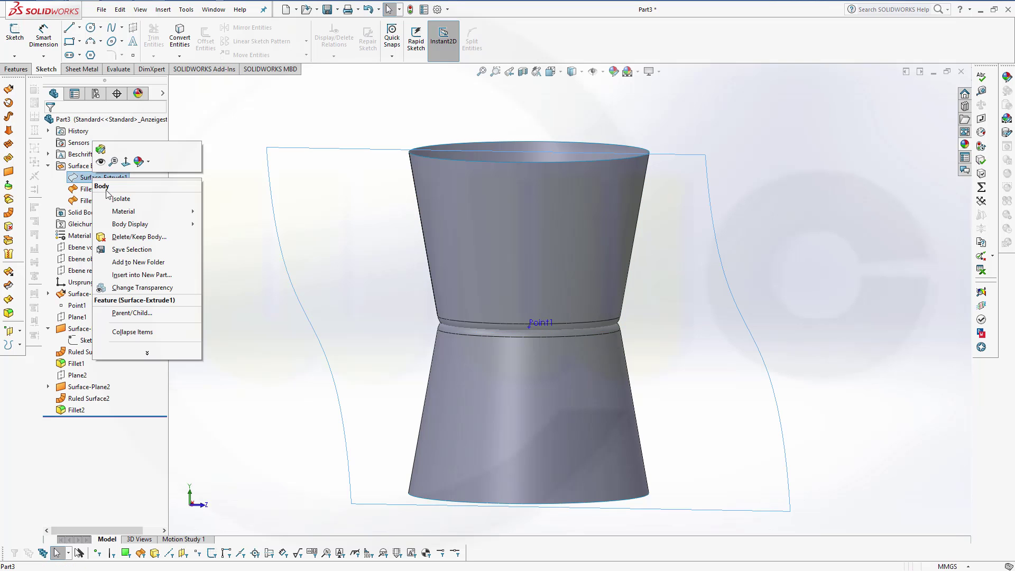
left_click(101, 162)
key("ctrl+1")
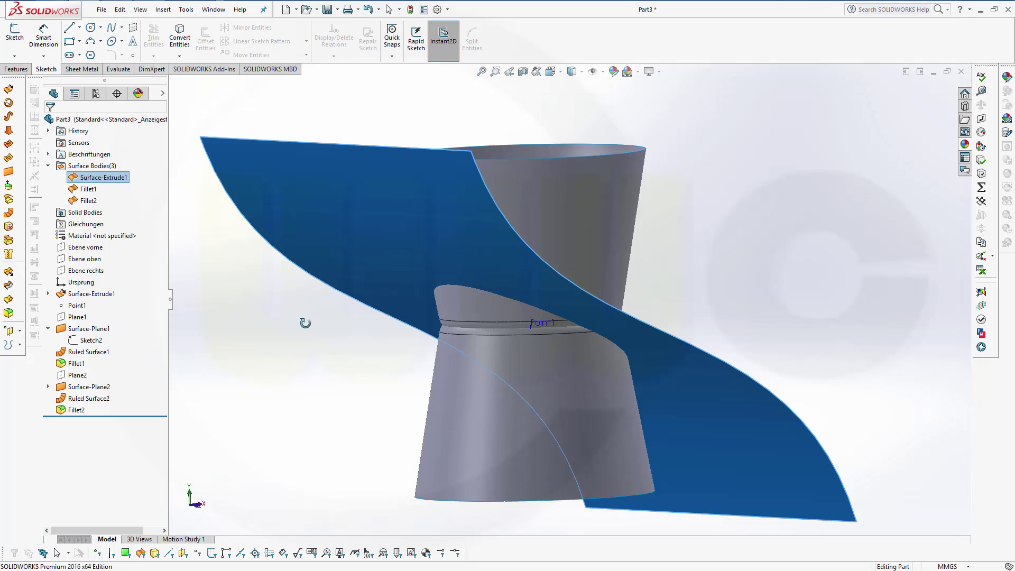
scroll(712, 272, "down", 3)
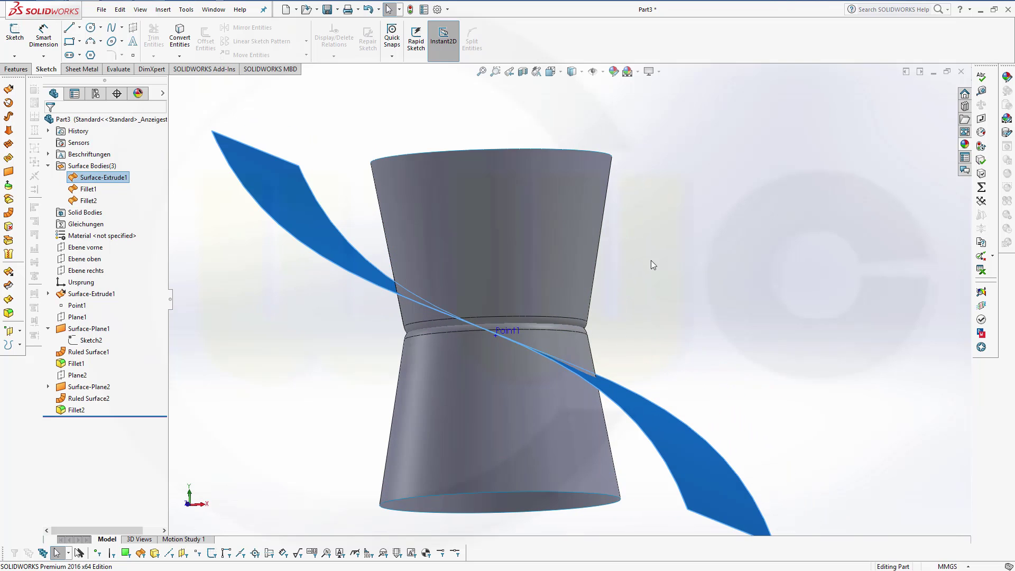
- Hide the Fillet1 cup body, leaving the curved sheet and lower cone visible
left_click(85, 191)
right_click(85, 192)
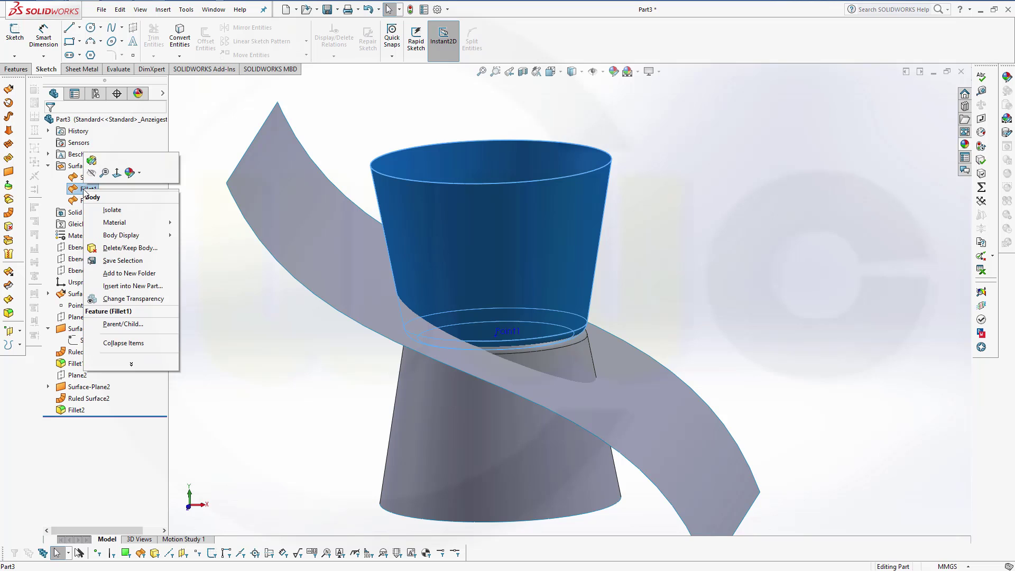
left_click(91, 160)
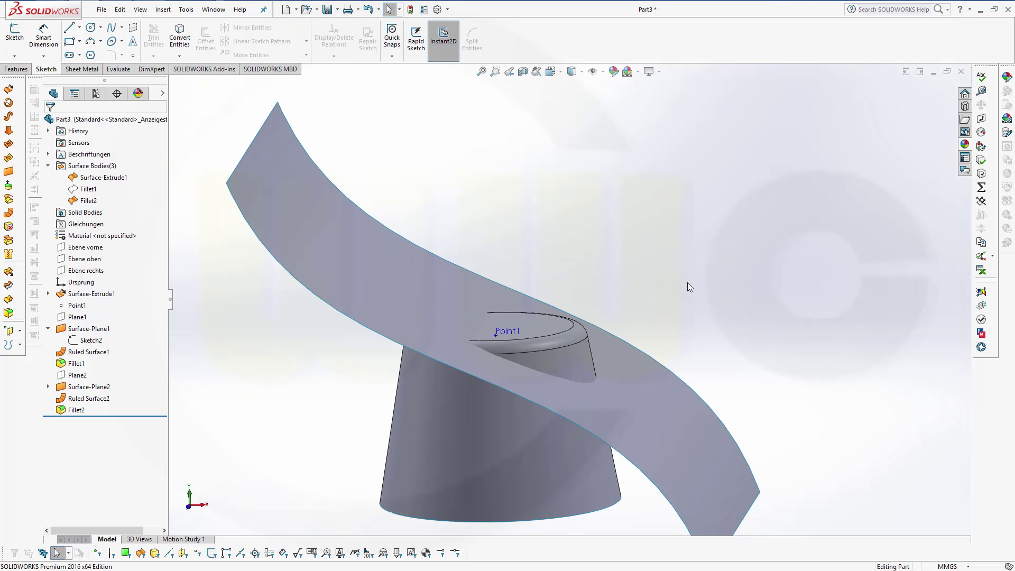
mouse_move(688, 283)
middle_mouse_down()
mouse_move(690, 269)
mouse_move(675, 272)
middle_mouse_up()
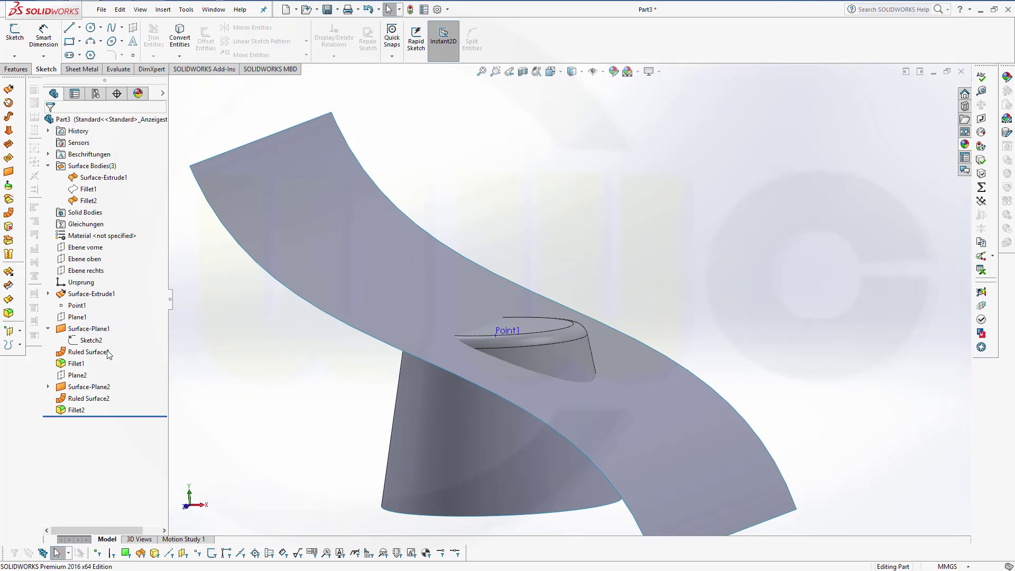
- Face-fillet the curved sheet to the cone's side face at 3 mm, flipping fillet sides as needed
left_click(8, 299)
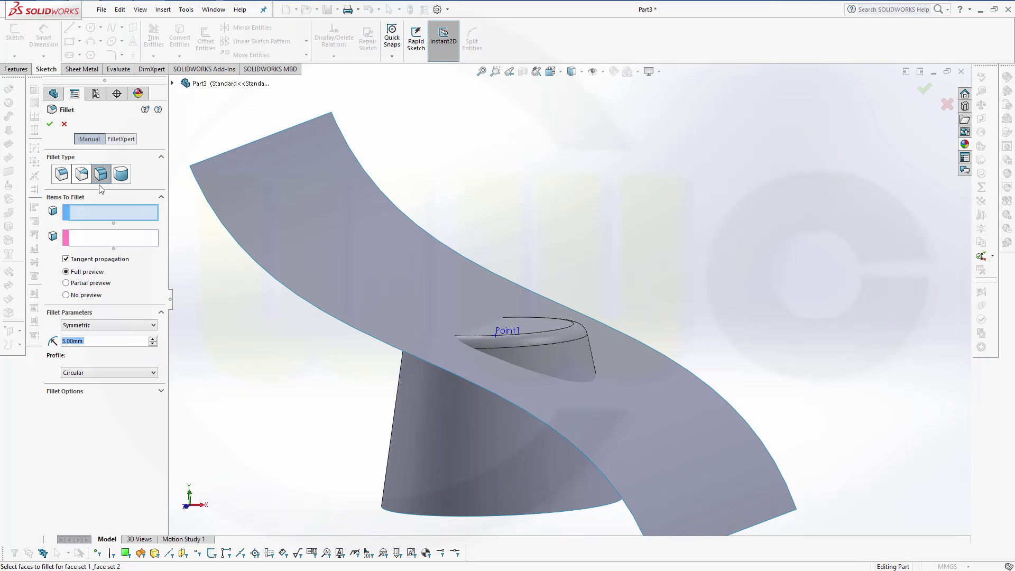
left_click(618, 417)
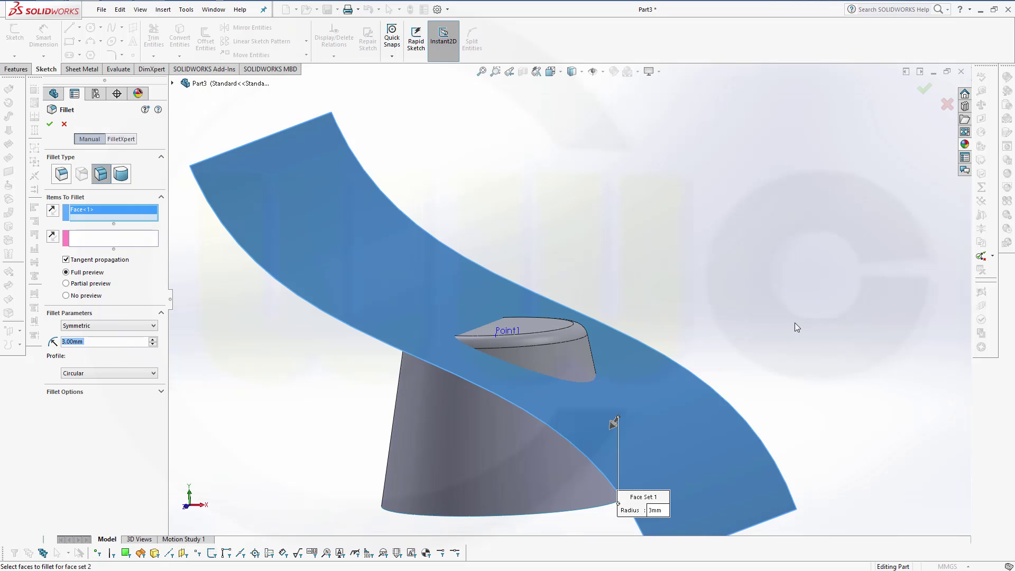
left_click(125, 242)
left_click(555, 356)
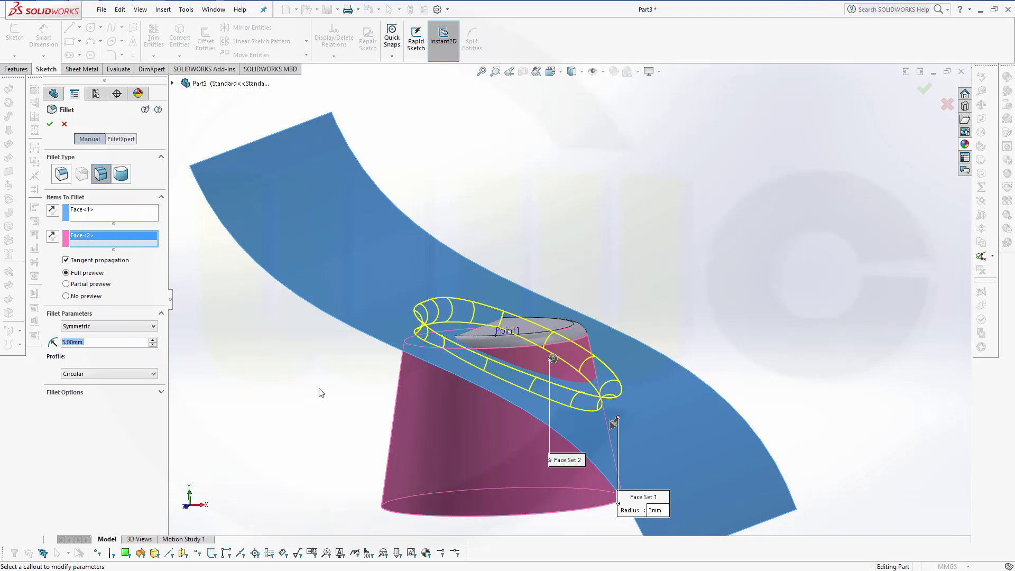
left_click(54, 239)
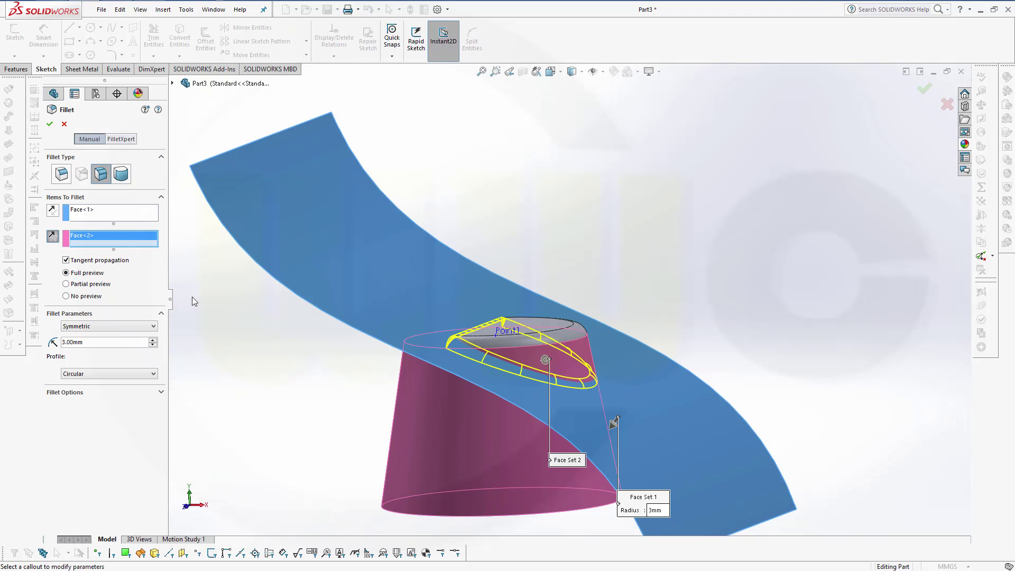
middle_click_drag(357, 336, 358, 415)
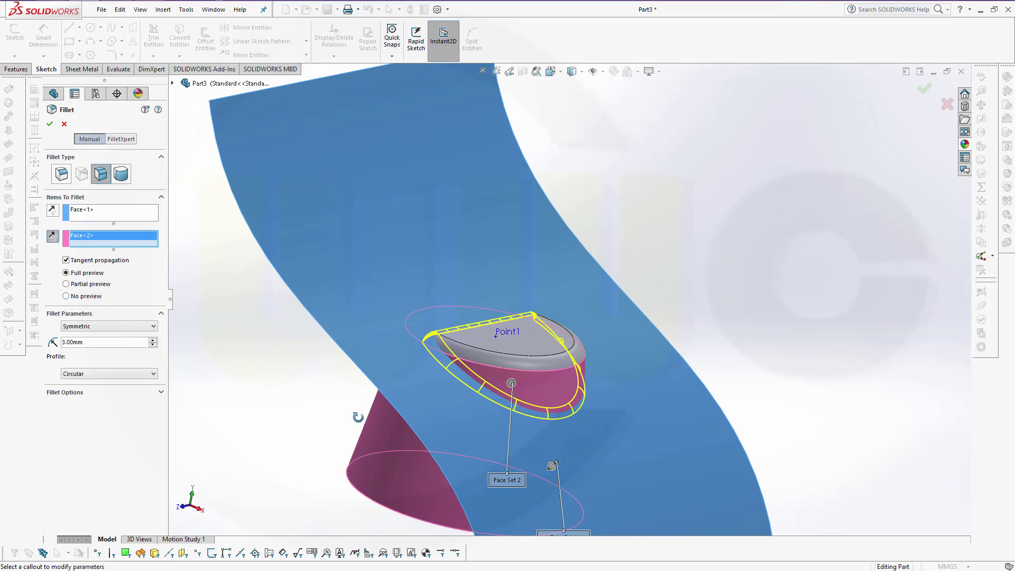
left_click(52, 210)
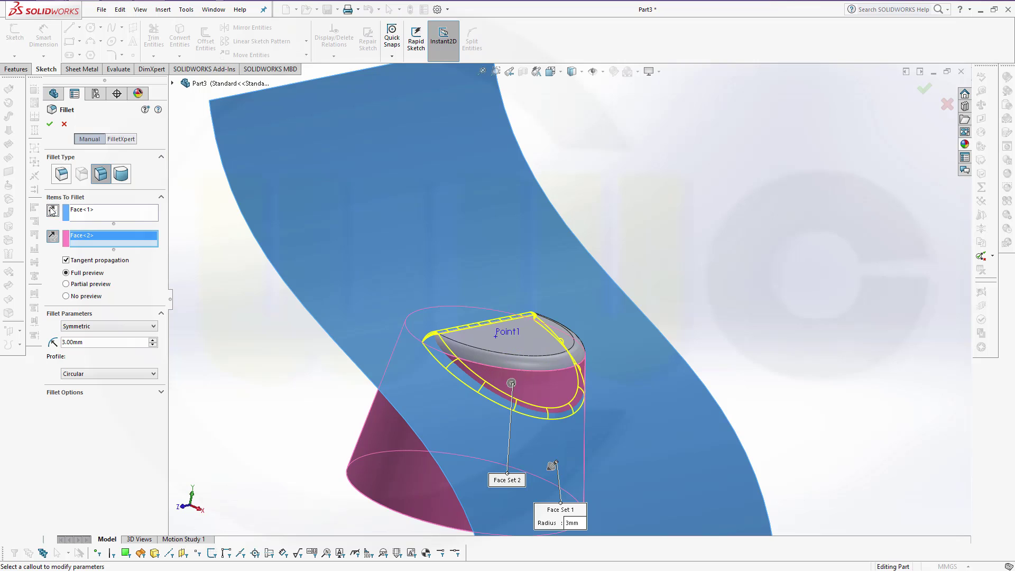
left_click(53, 237)
left_click(54, 237)
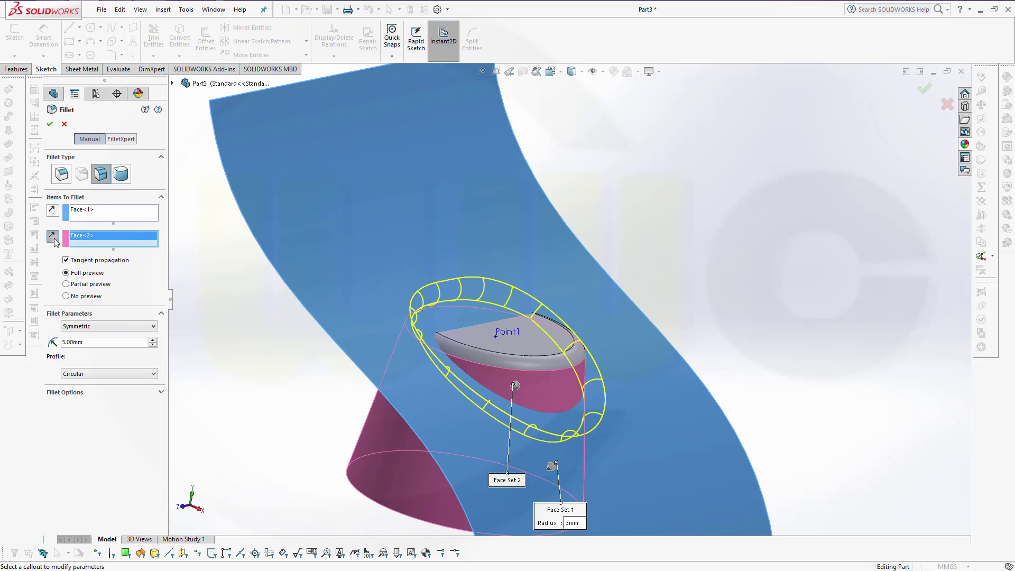
left_click(50, 123)
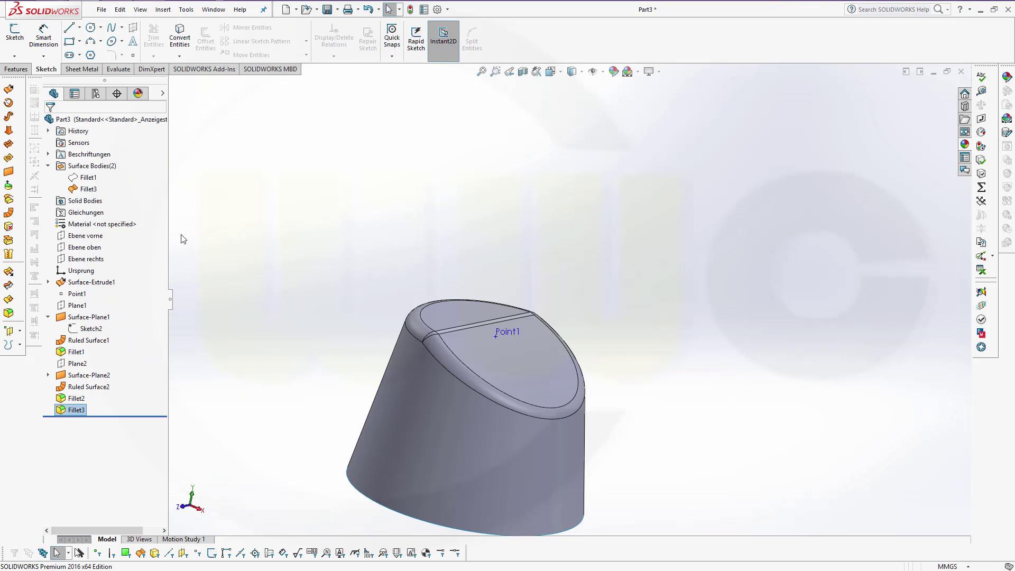
- Edit Fillet3 and reverse the face normals on both the curved surface and cone face
right_click(62, 412)
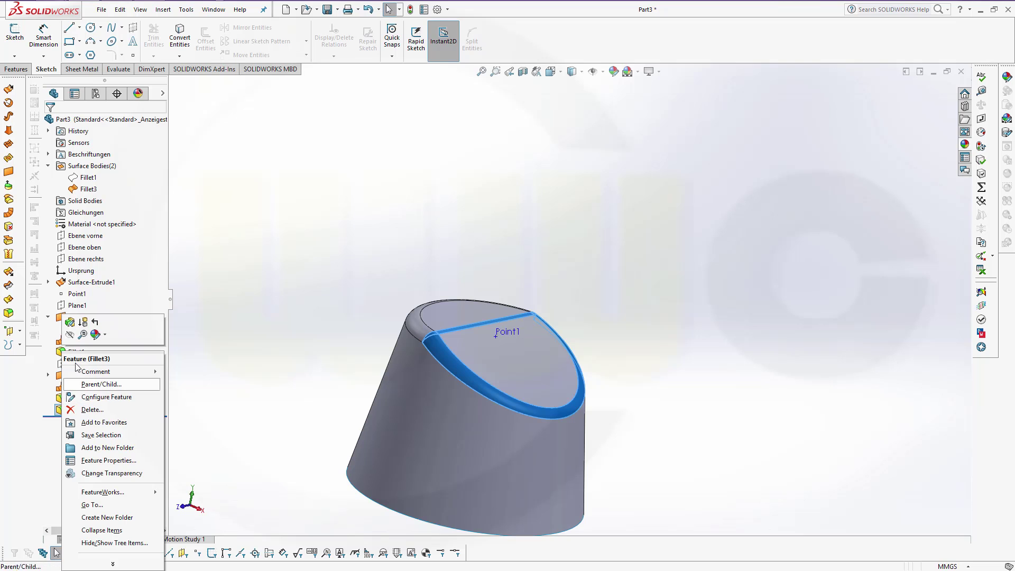
left_click(70, 323)
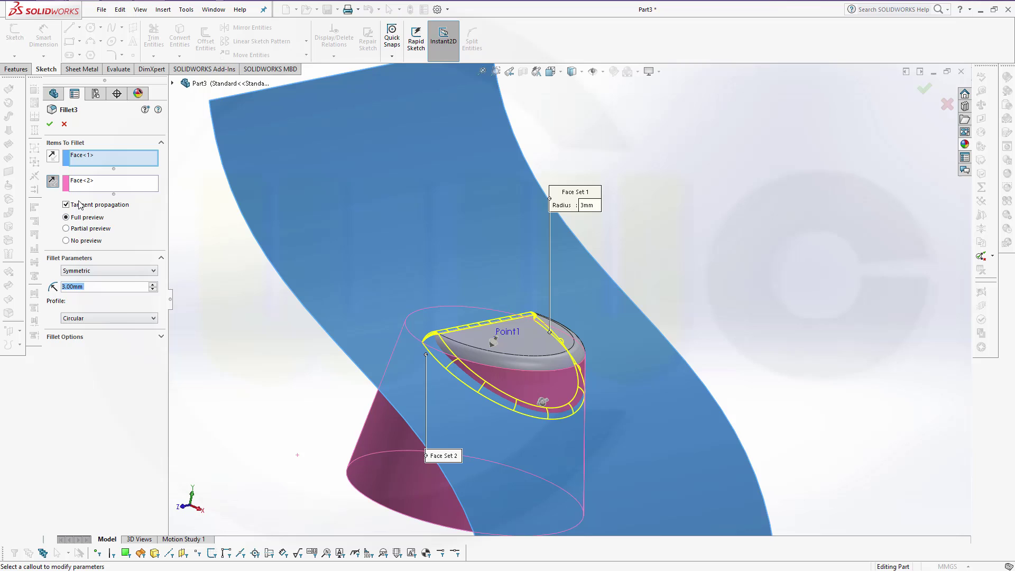
left_click(52, 158)
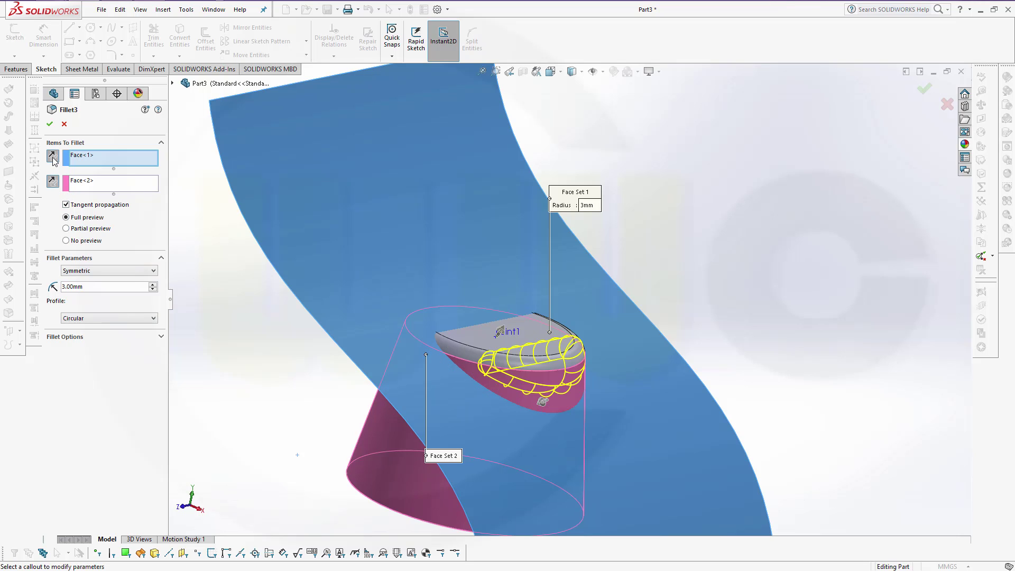
left_click(53, 182)
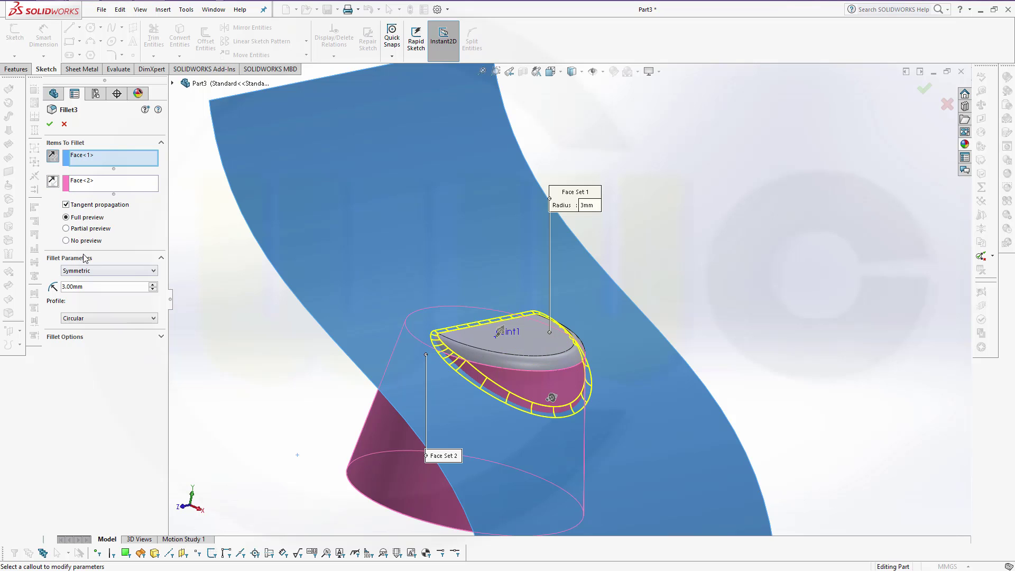
left_click(49, 126)
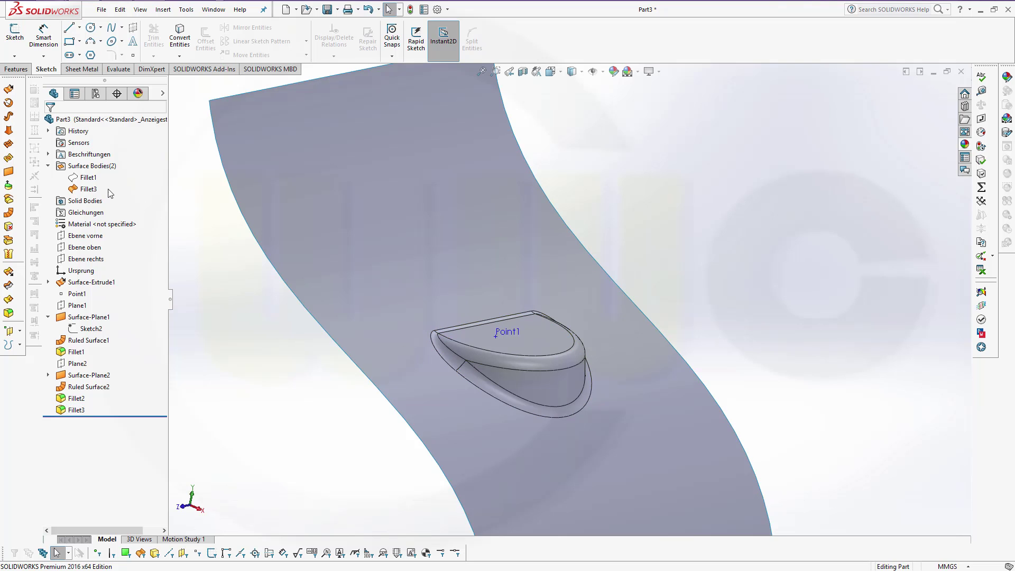
- Show the hidden Fillet1 cup body again
right_click(89, 178)
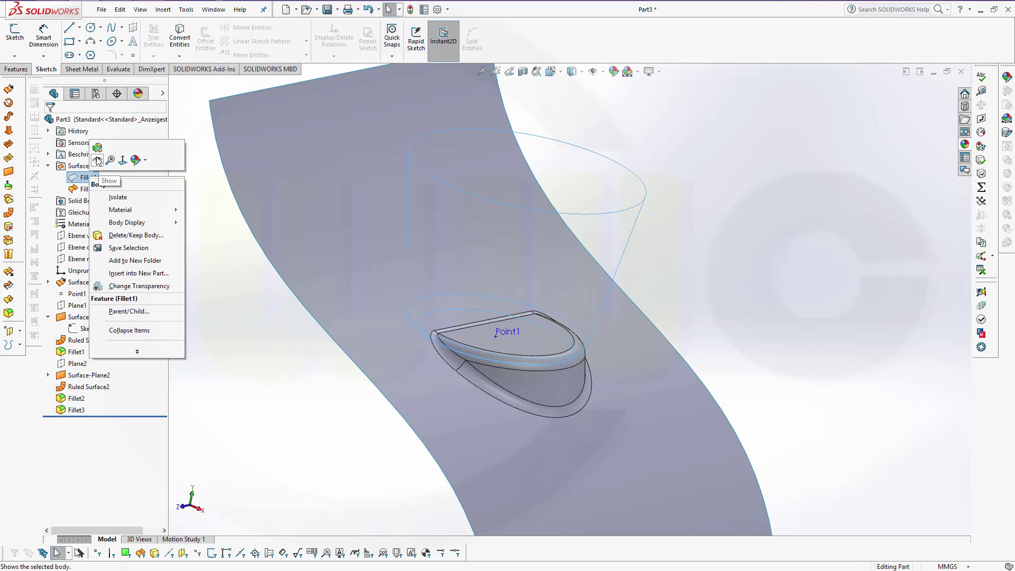
left_click(98, 161)
middle_click_drag(763, 322, 778, 297)
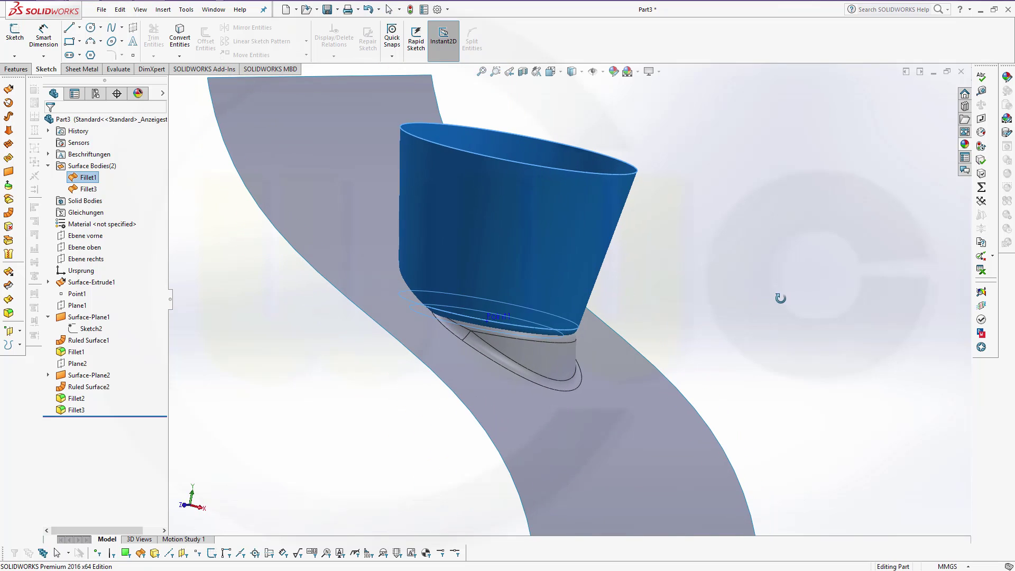
- Blend the tapered cup's side face into the curved surface with a 3 mm face fillet, reversing directions as needed
left_click(15, 314)
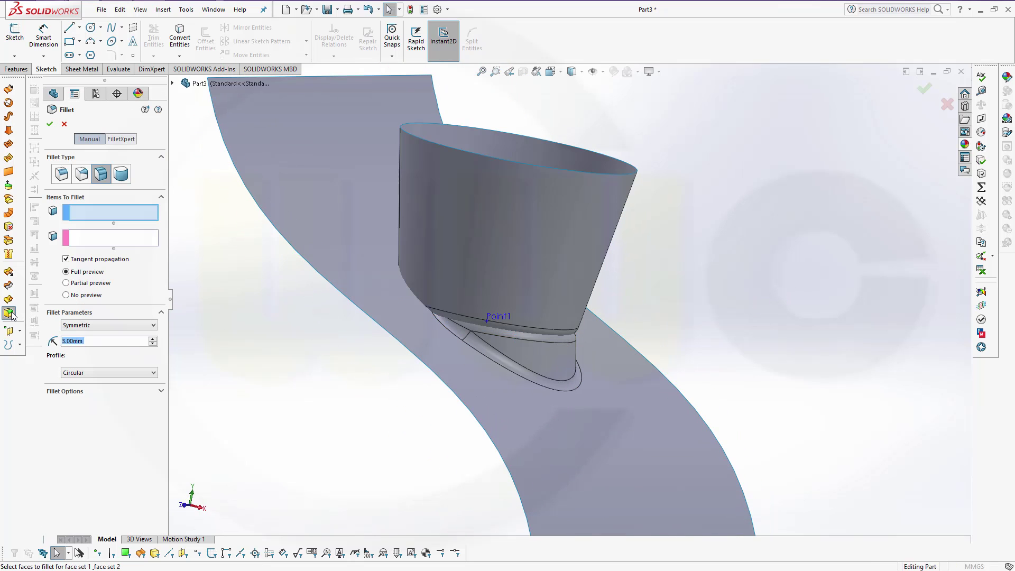
left_click(531, 244)
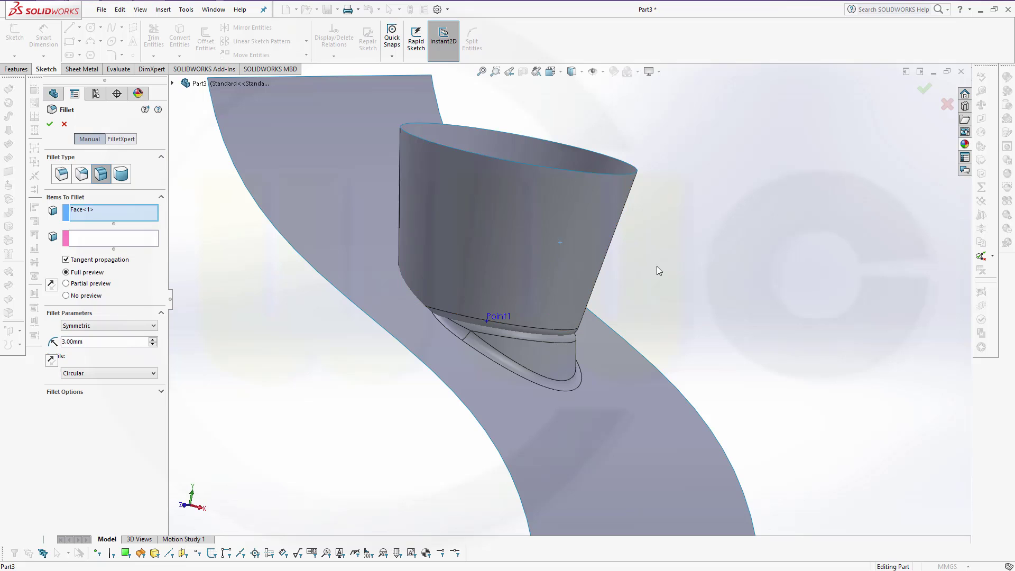
left_click(117, 238)
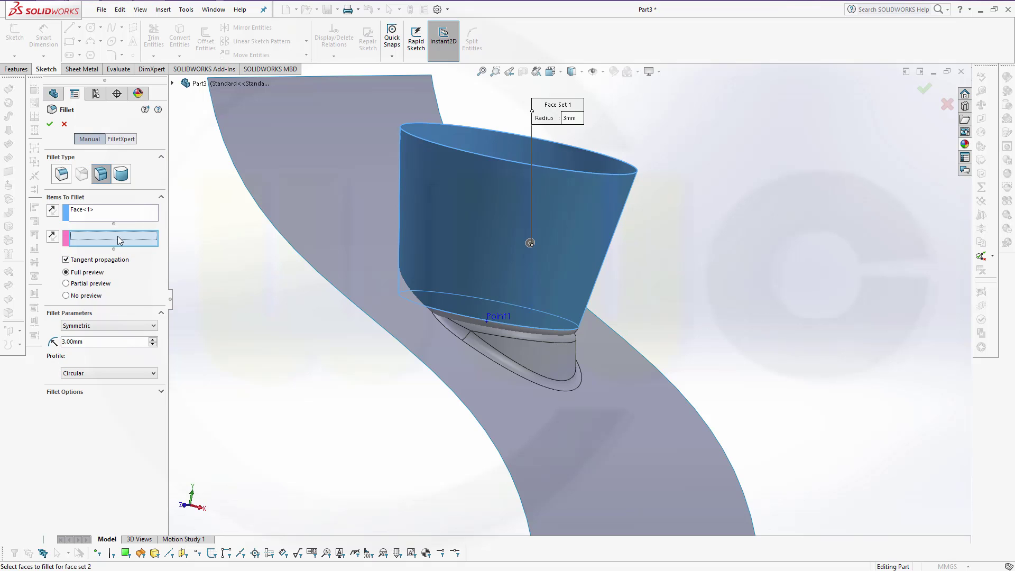
left_click(574, 426)
middle_click_drag(340, 375, 334, 386)
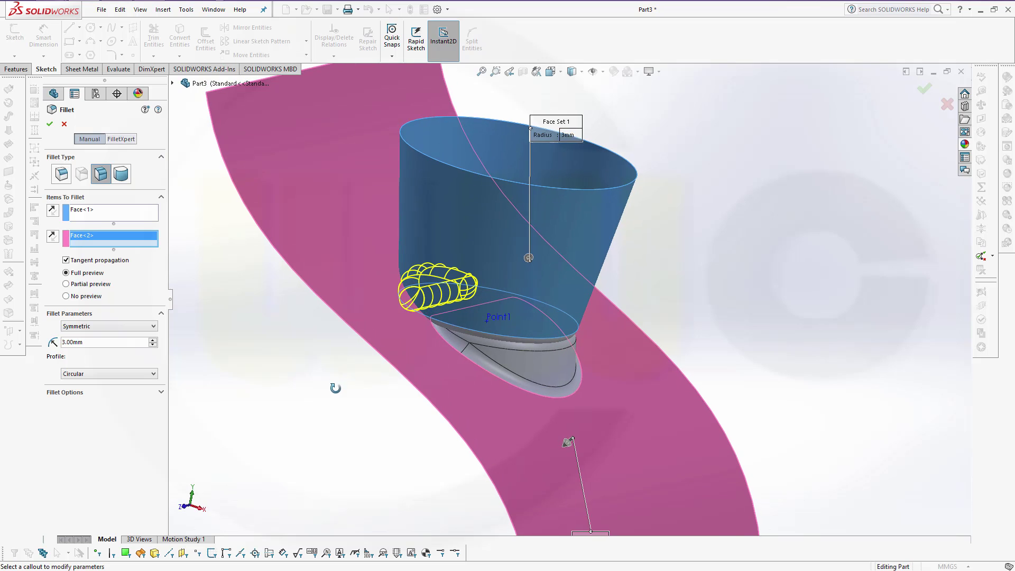
left_click(52, 237)
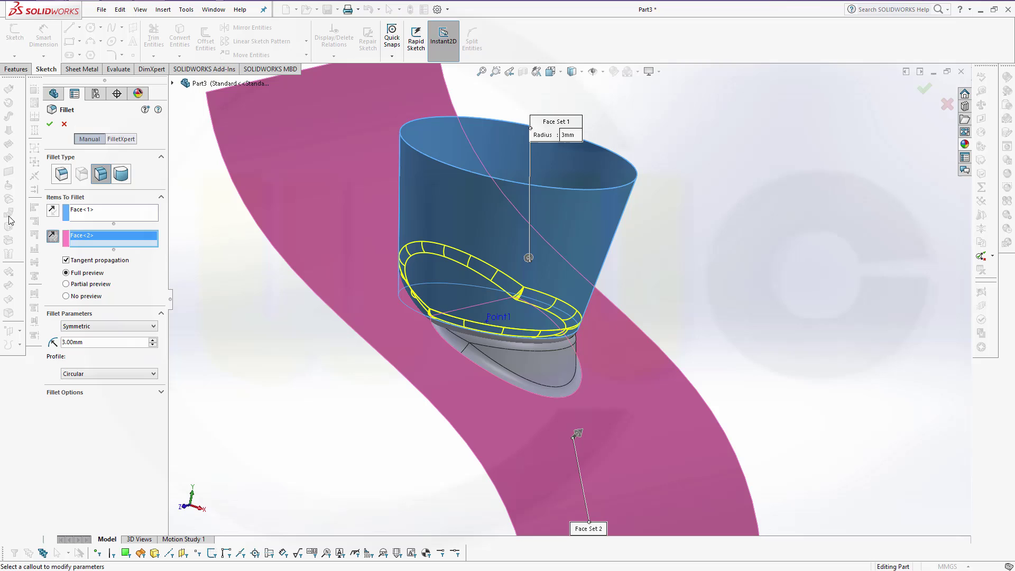
left_click(51, 211)
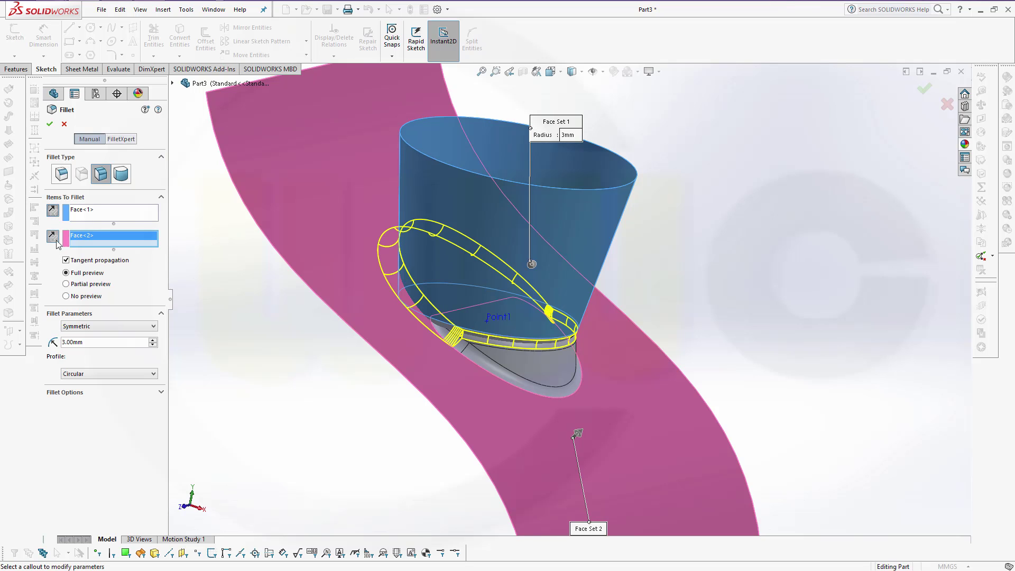
left_click(53, 237)
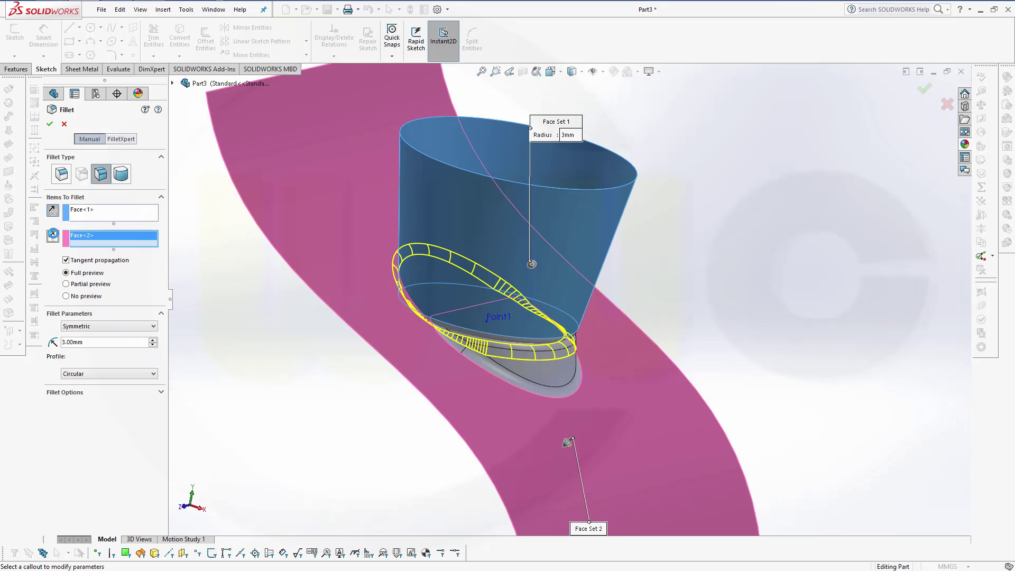
left_click(50, 123)
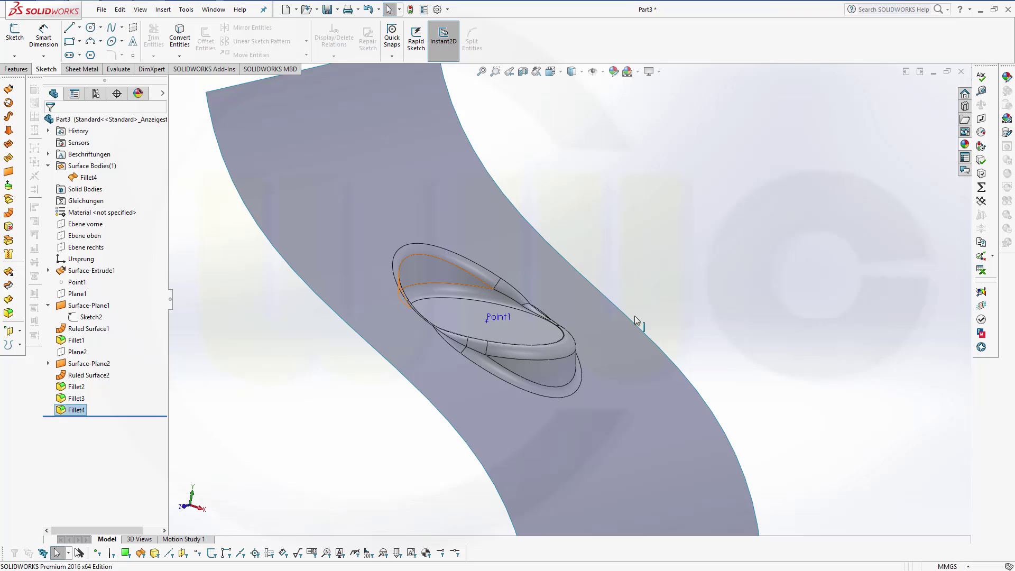
middle_click_drag(685, 331, 363, 301)
scroll(412, 314, "down", 3)
middle_click_drag(455, 351, 529, 343)
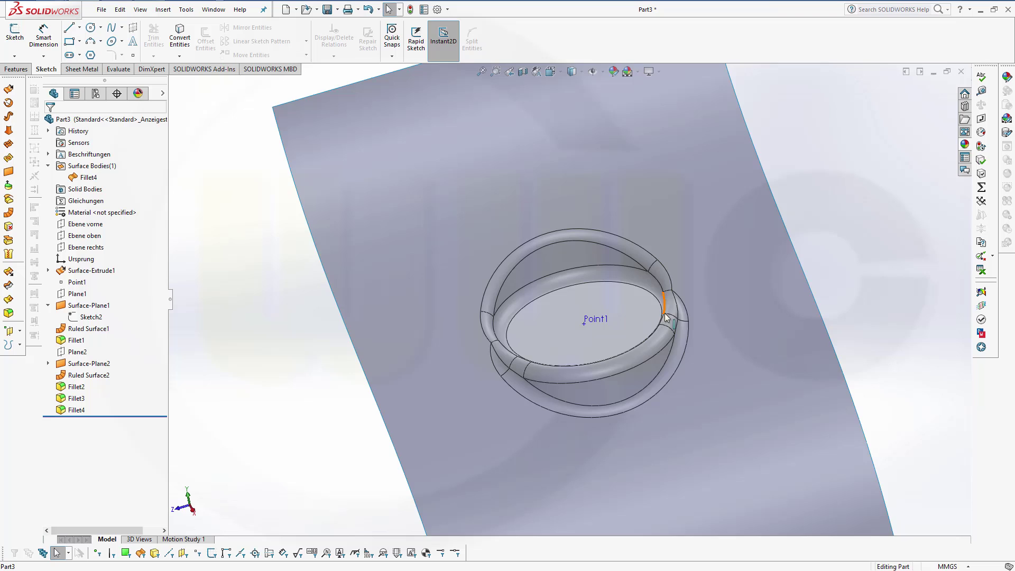
middle_click_drag(669, 318, 648, 320)
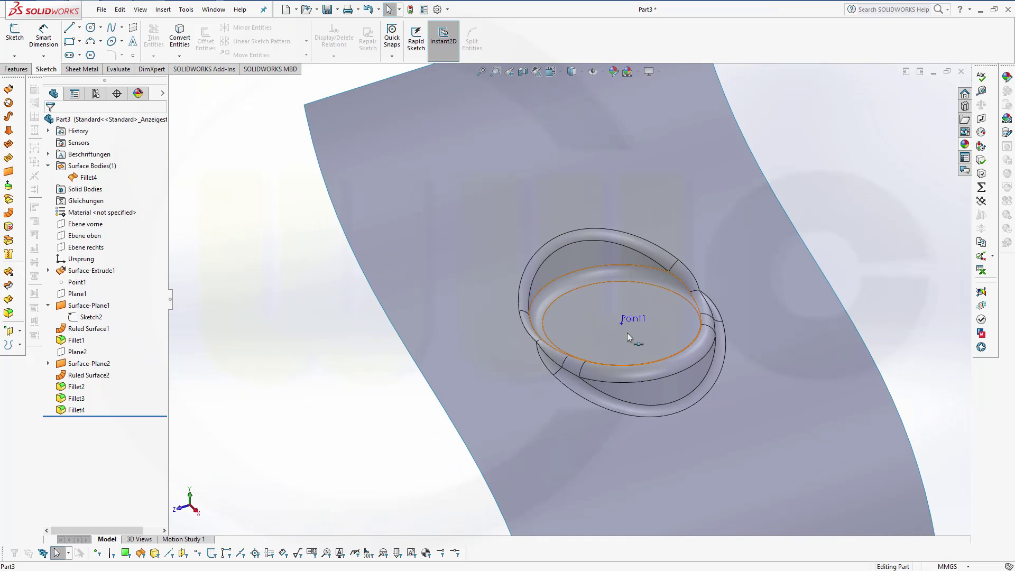
middle_click_drag(729, 389, 785, 392)
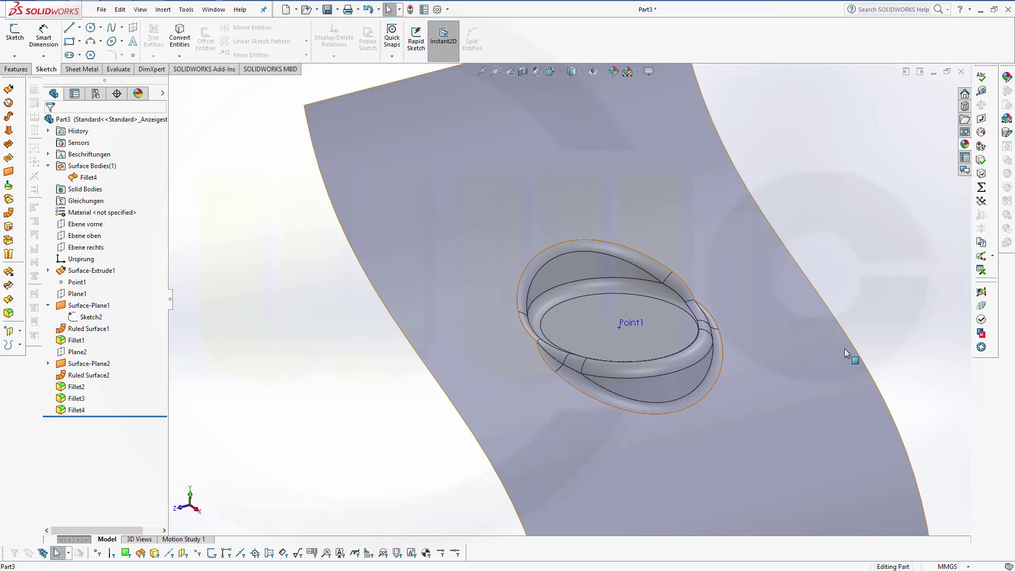